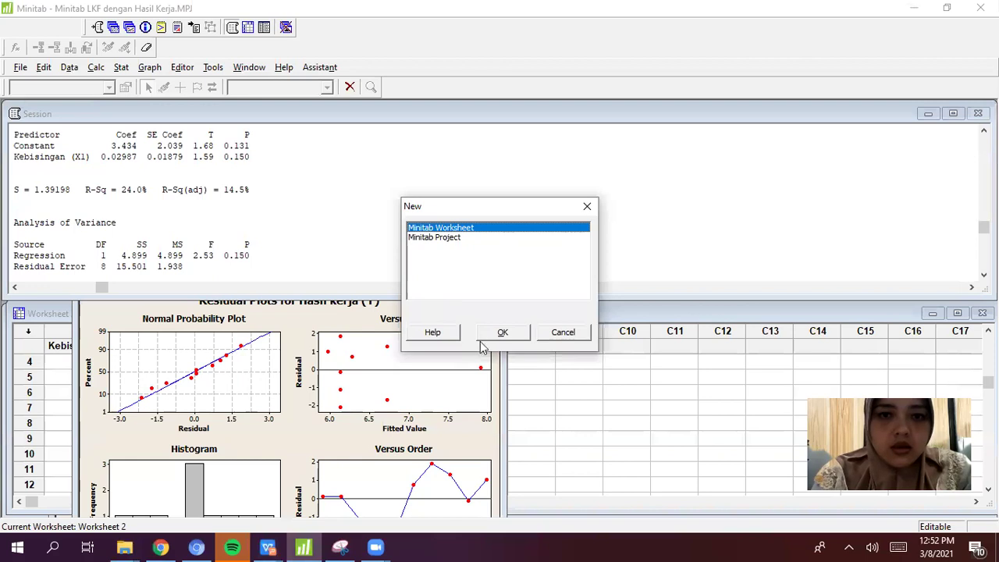
Create a new Minitab worksheet and move its window up beneath the session output
left_click(502, 332)
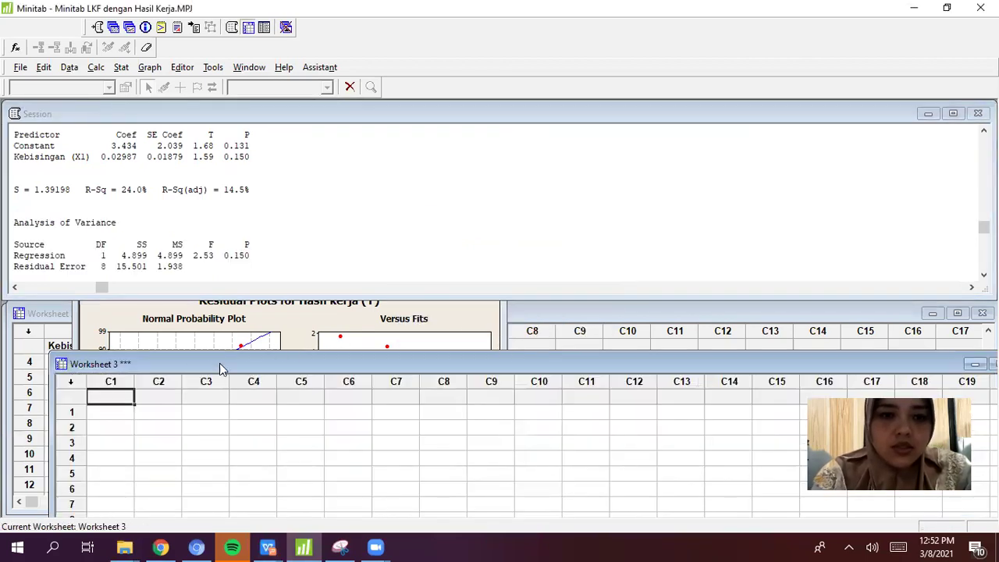
double_click(215, 360)
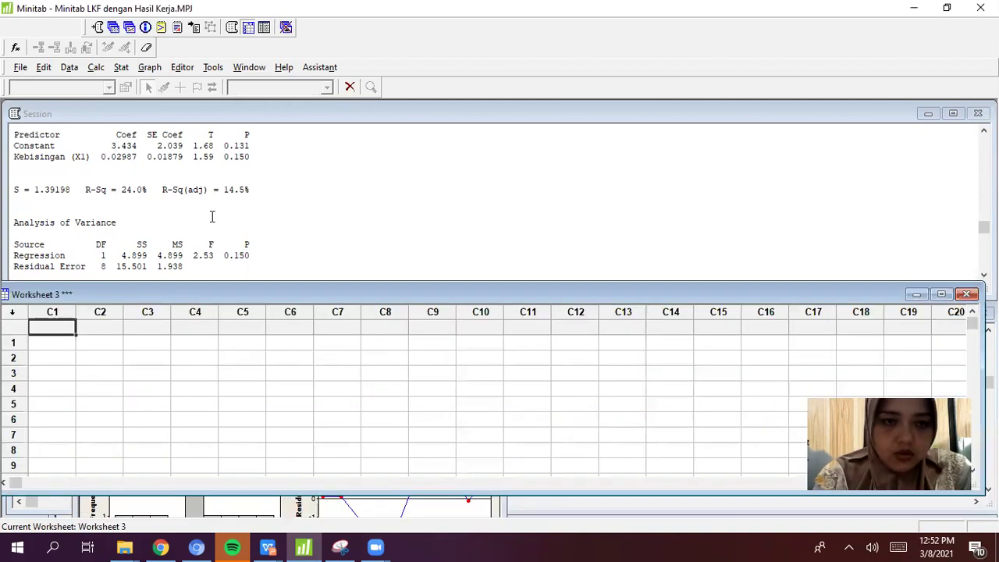
Add a run of blank lines below the regression output in the Session window
left_click(277, 268)
key("Return")
key("Return")
key("Return")
key("Return")
key("Return")
key("Return")
key("Return")
key("Return")
key("Return")
key("Return")
key("Return")
key("Return")
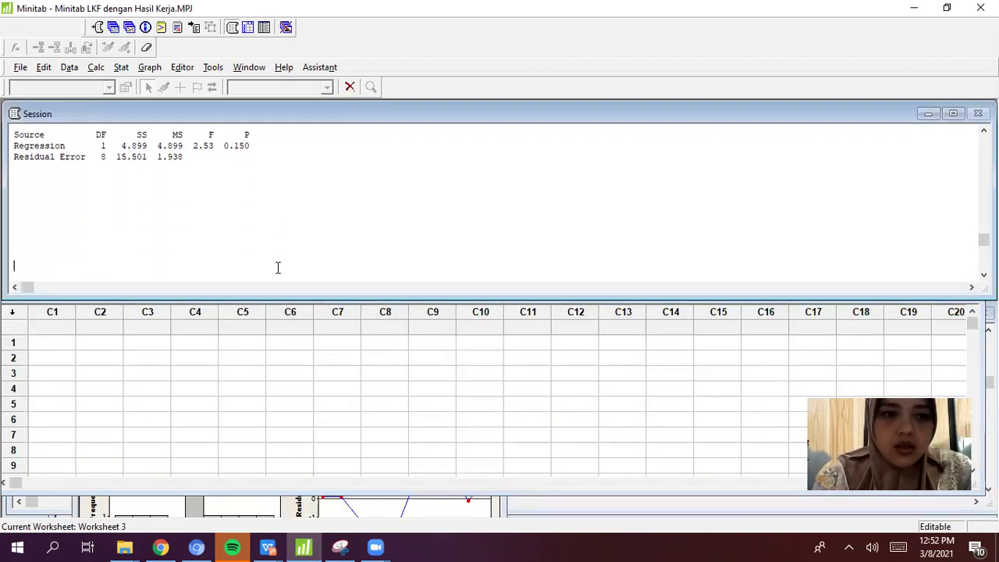
Name column C1 of the new worksheet "kebisingan (X1)"
left_click(60, 337)
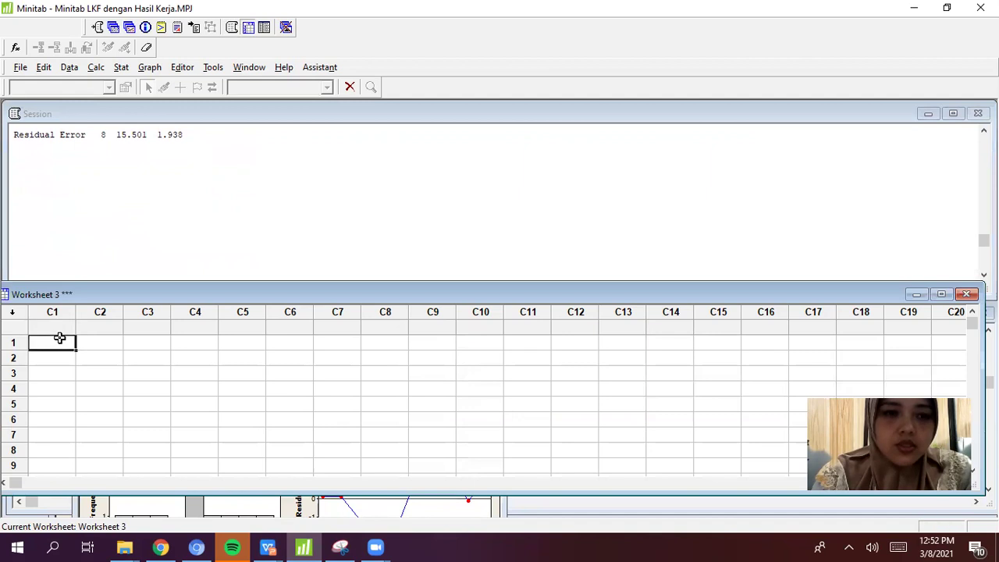
left_click(56, 329)
type("kebisingan")
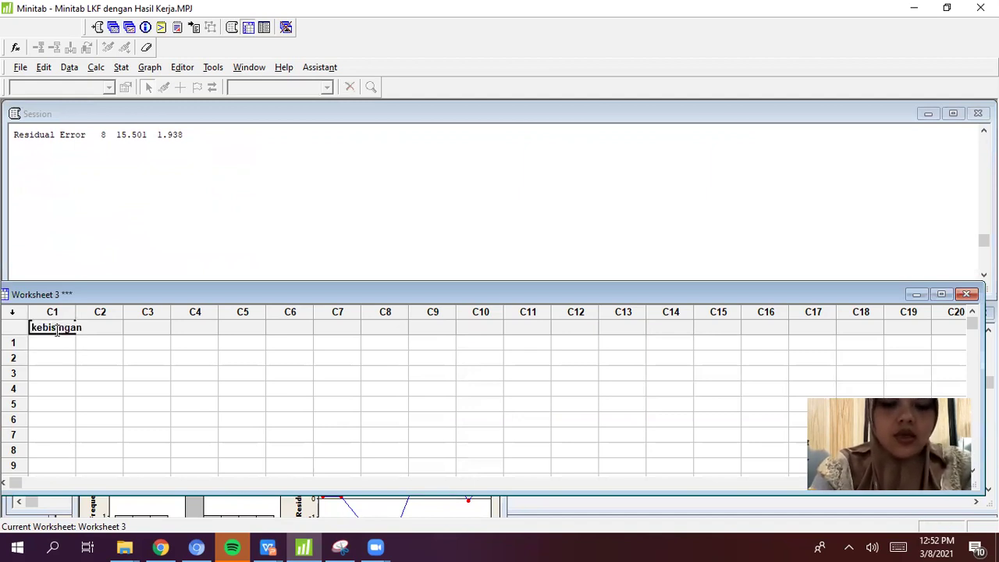
type(" (X1")
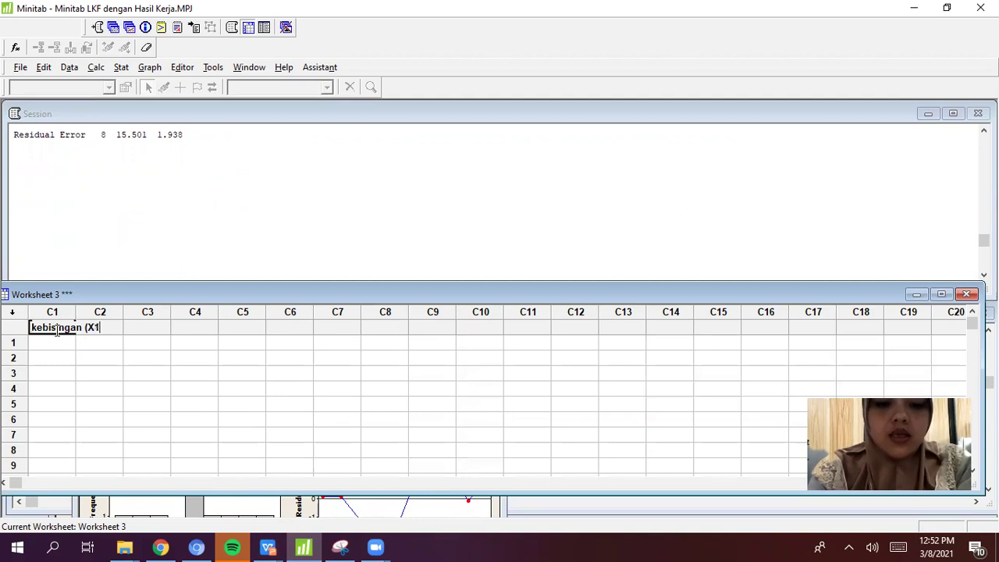
type(")")
key("Tab")
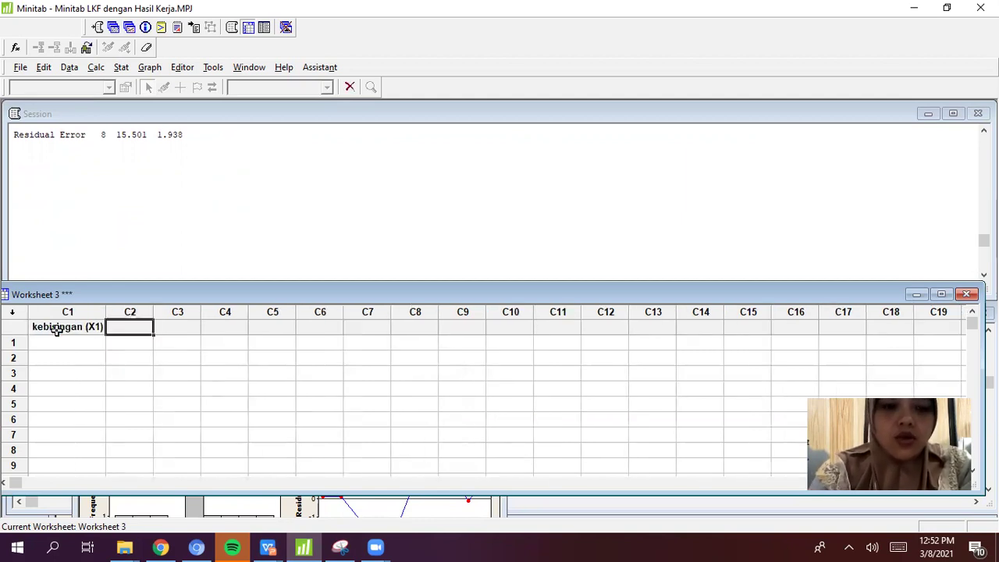
Name column C2 of the new worksheet "Pencahayaan (X2)"
type("Pencahyaa")
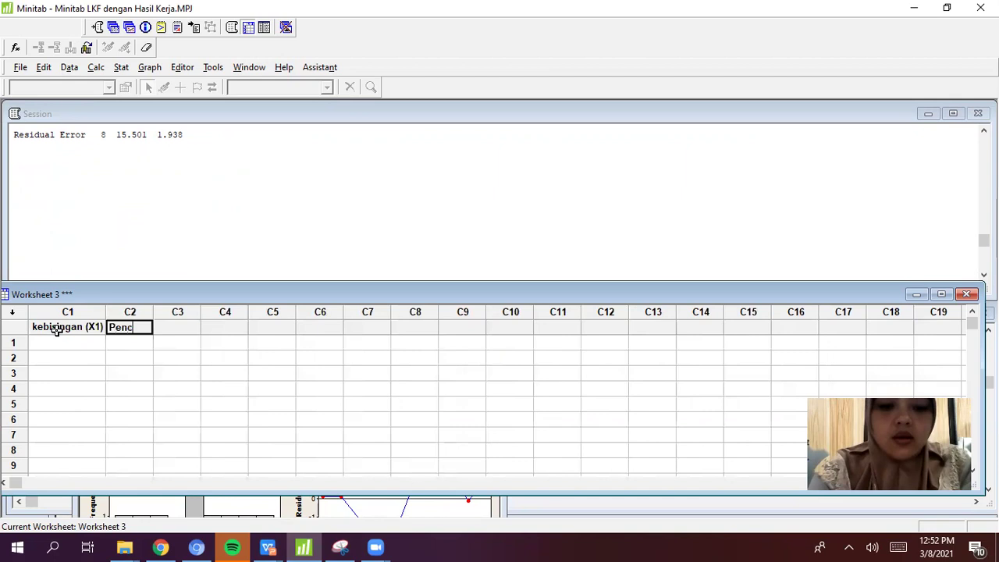
key("BackSpace")
key("BackSpace")
key("BackSpace")
type("ayaan (X2)")
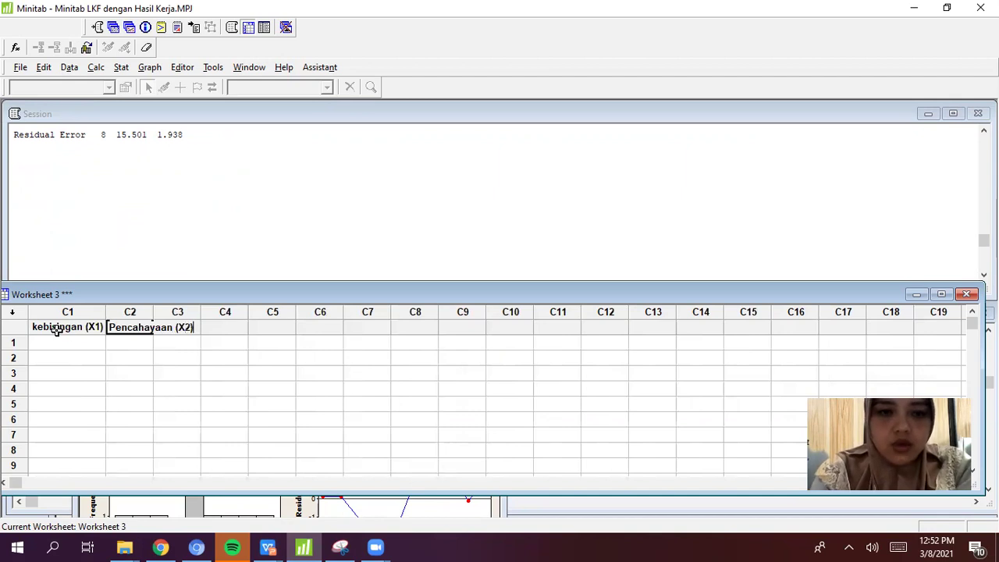
key("Tab")
Name column C3 of the new worksheet "Temperatur (X3)"
type("Tem")
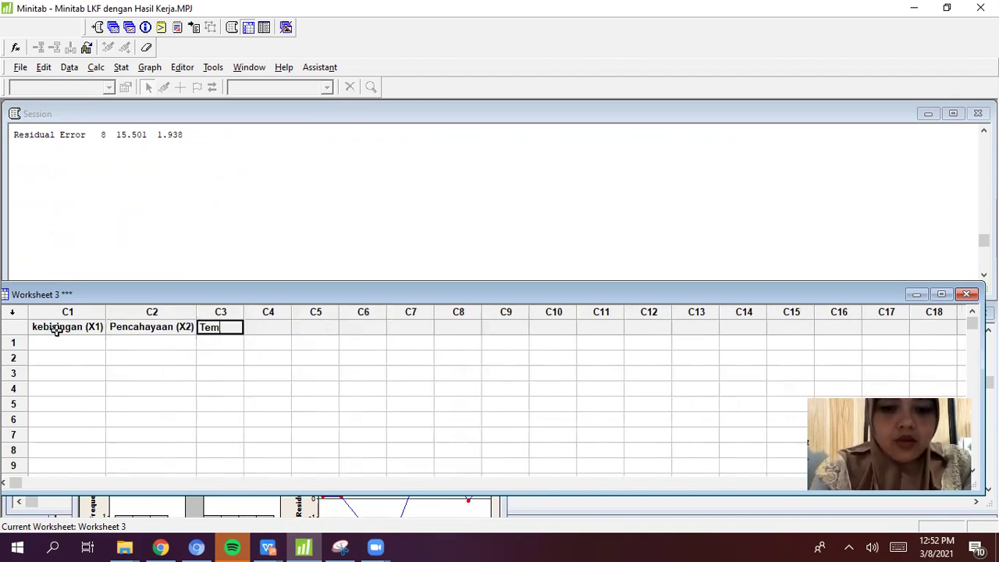
type("peratur (X")
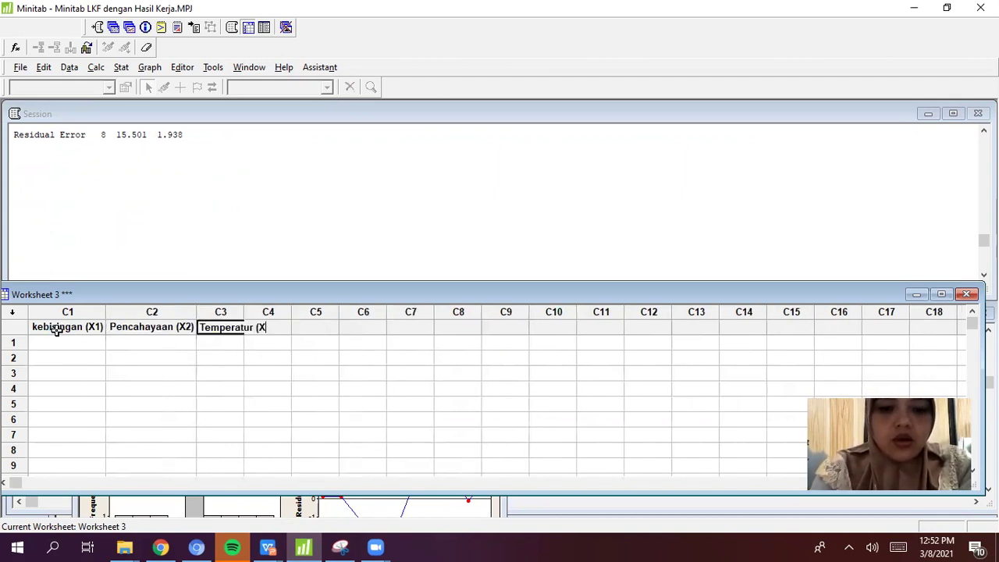
type("3) h")
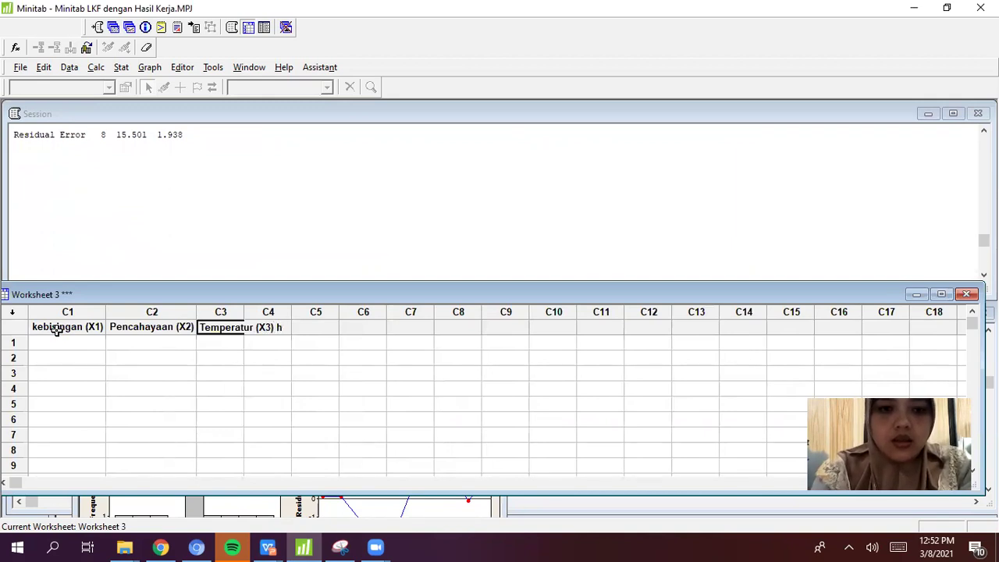
key("Tab")
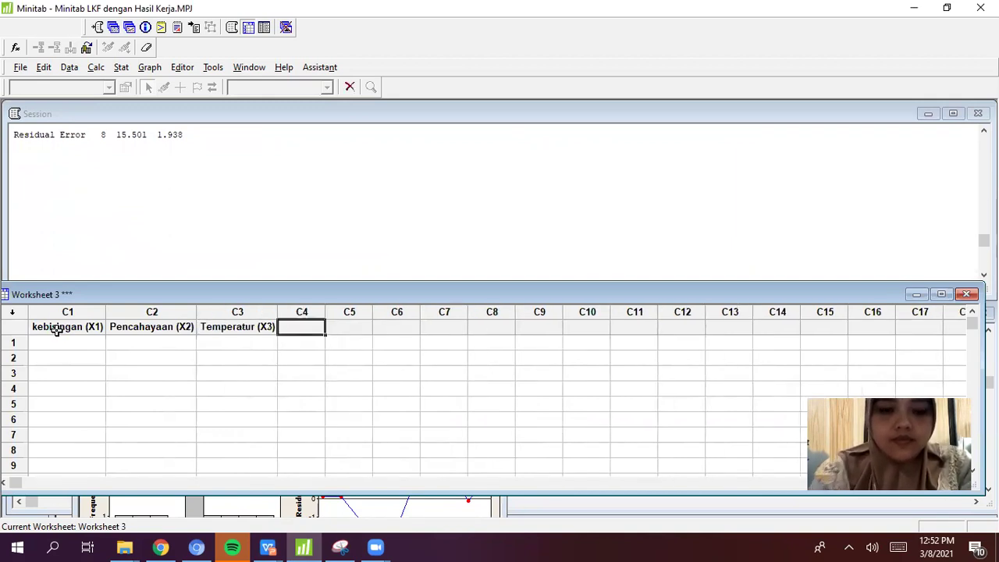
Enter "Hasil Kerja (Y)" as the name of column C4
type("Hasil Kerja")
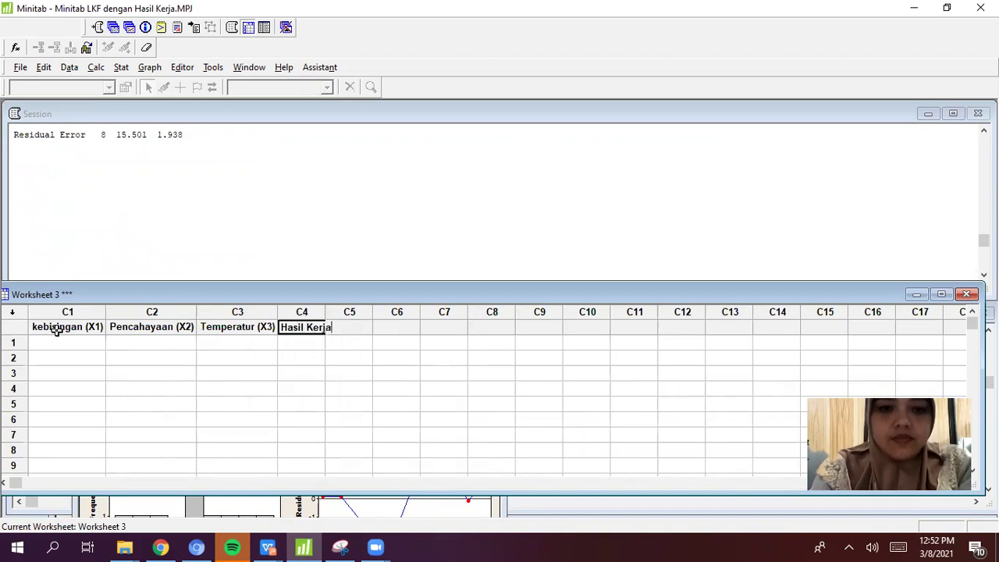
type(" 9Y")
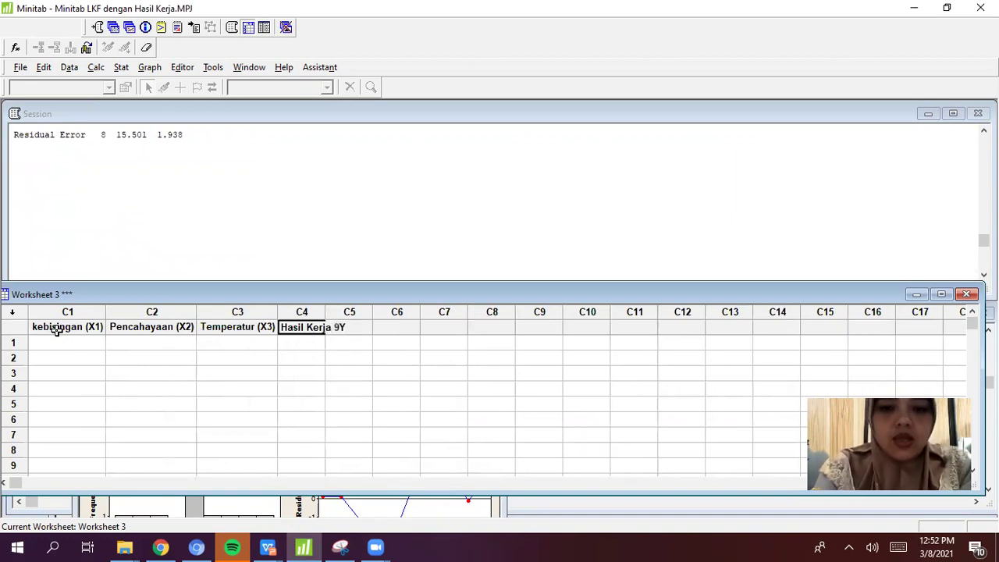
key("BackSpace")
key("BackSpace")
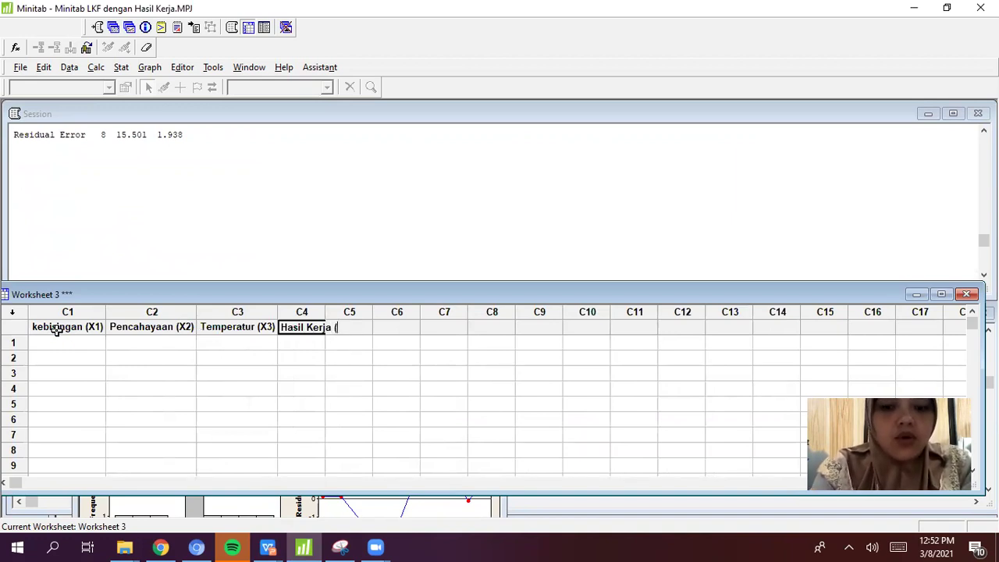
type("(Y)")
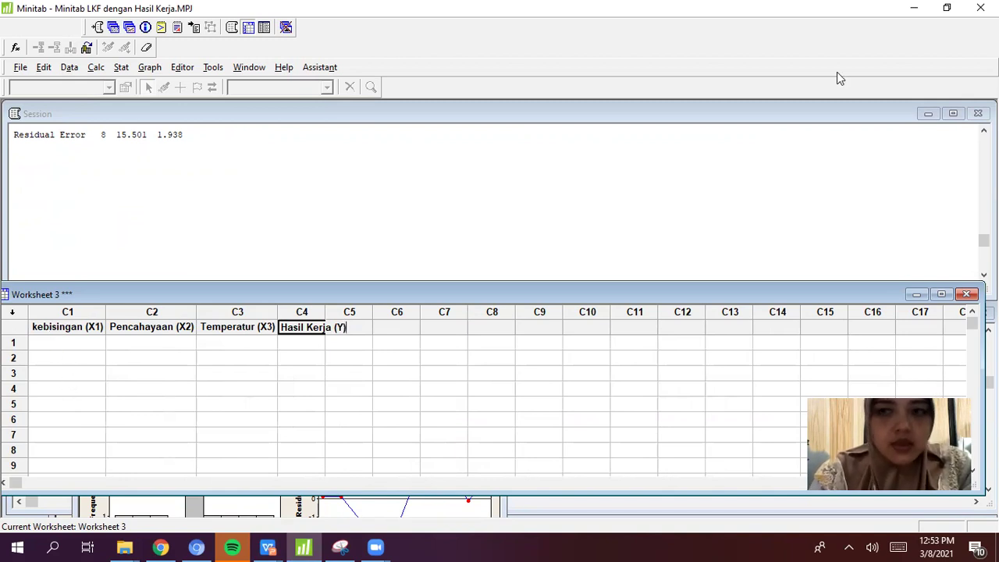
Restore Minitab to a smaller window and place the WPS workbook of physical work environment data beside it
left_click(945, 10)
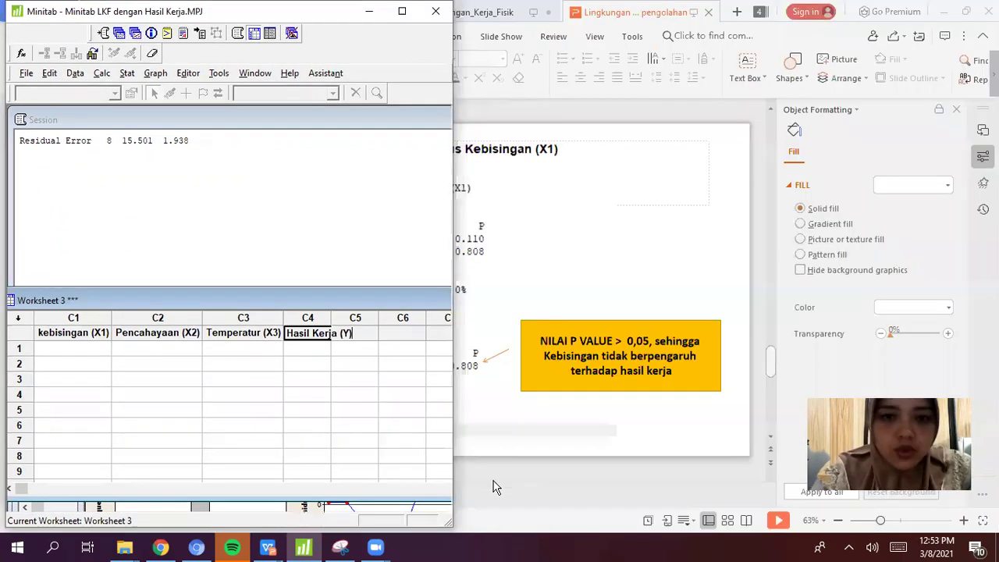
left_click(279, 547)
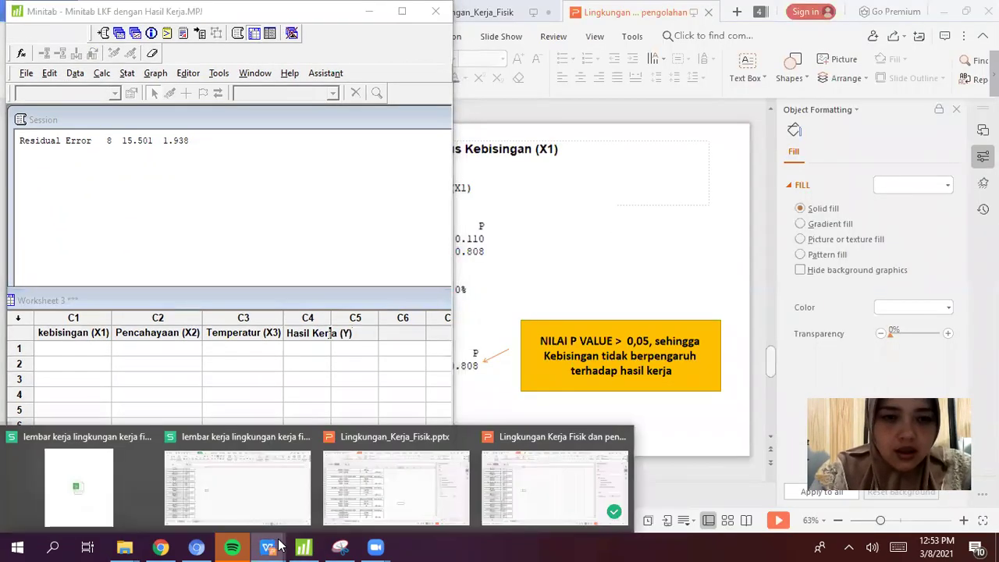
left_click(247, 493)
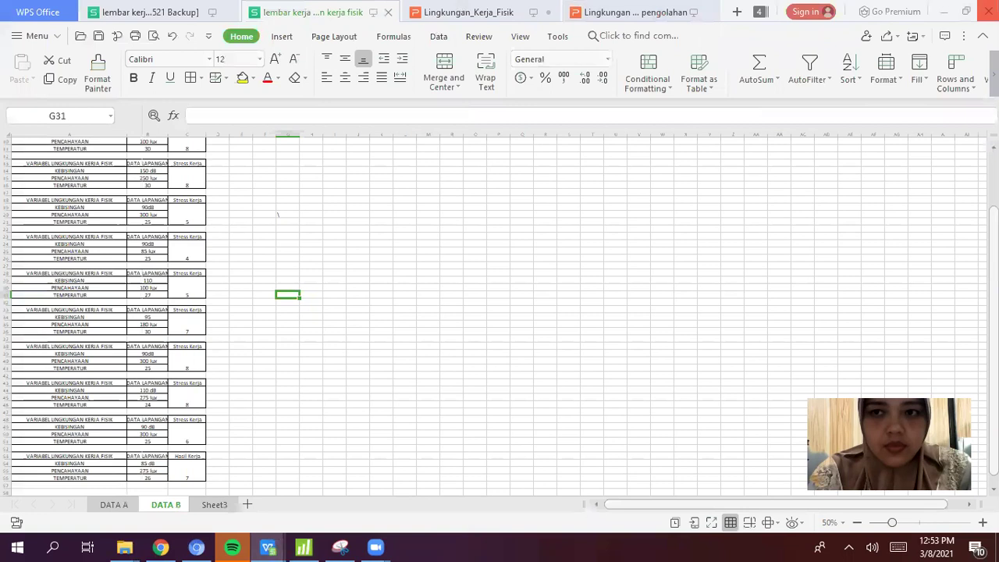
left_click(968, 12)
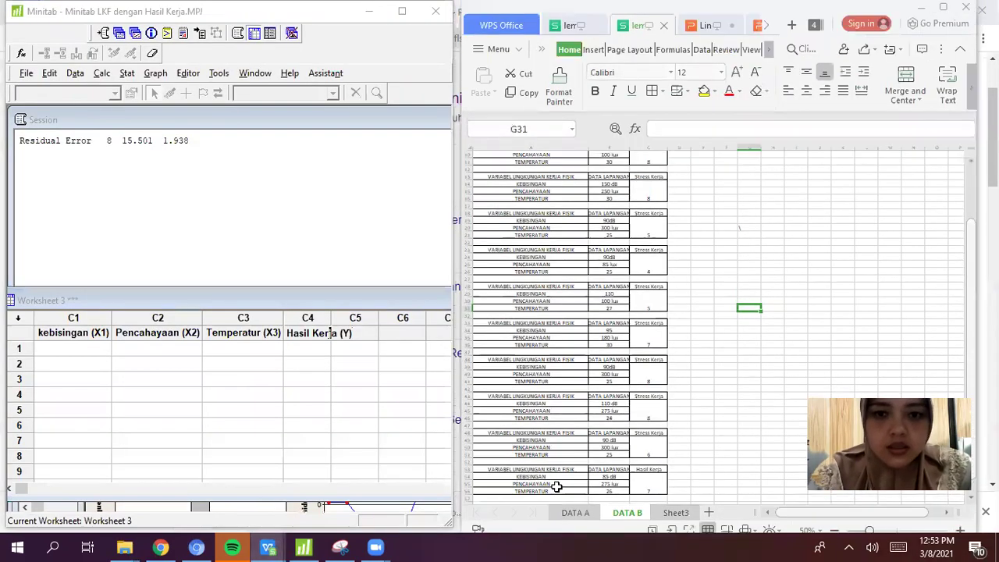
Show the DATA A sheet of the workbook at its first records, R1 to R5
left_click(572, 512)
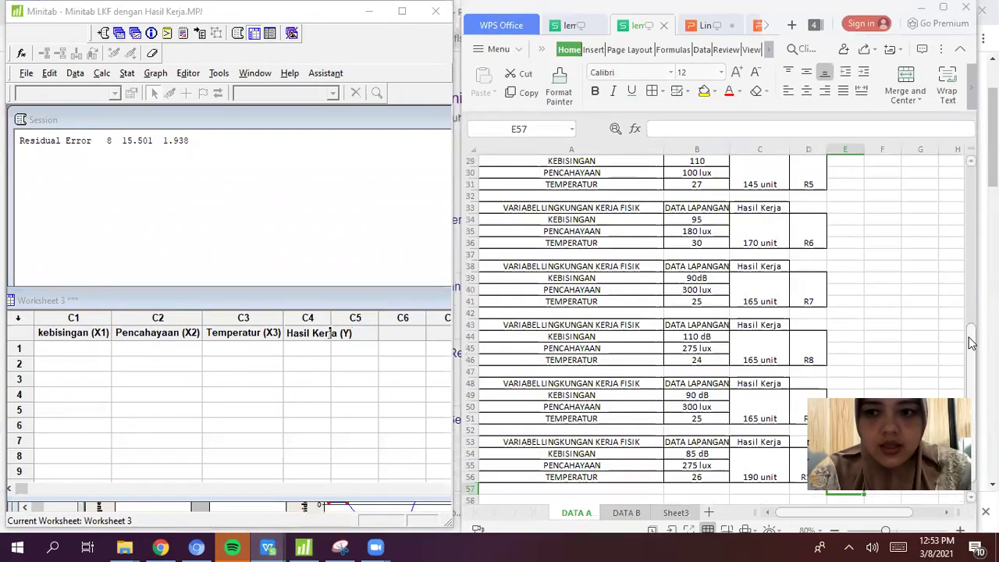
scroll(974, 231, "up", 3)
scroll(973, 232, "up", 6)
scroll(973, 232, "down", 1)
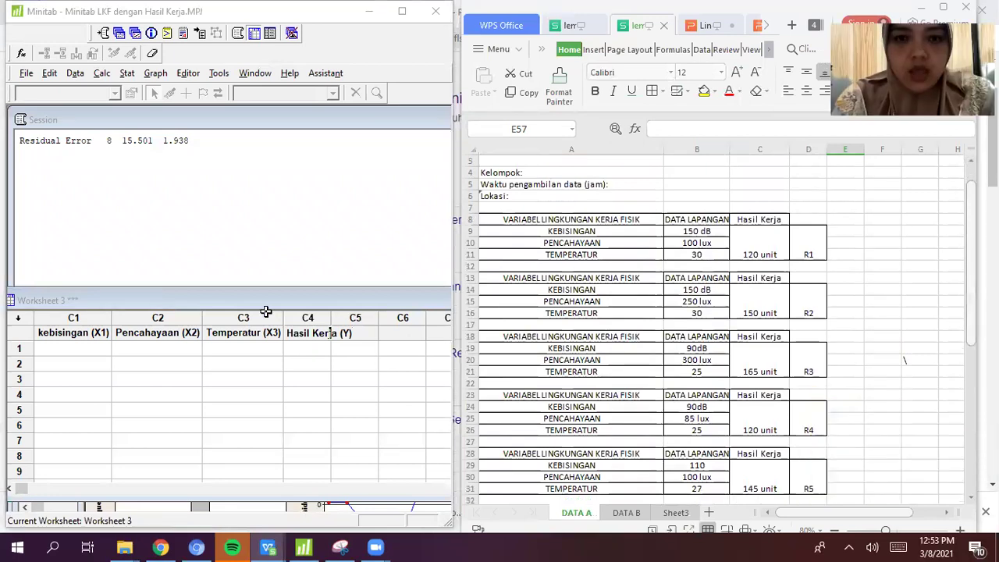
In the Minitab worksheet, fill kebisingan (X1) rows 1 to 4 with 150, 150, 90 and 90
left_click(94, 348)
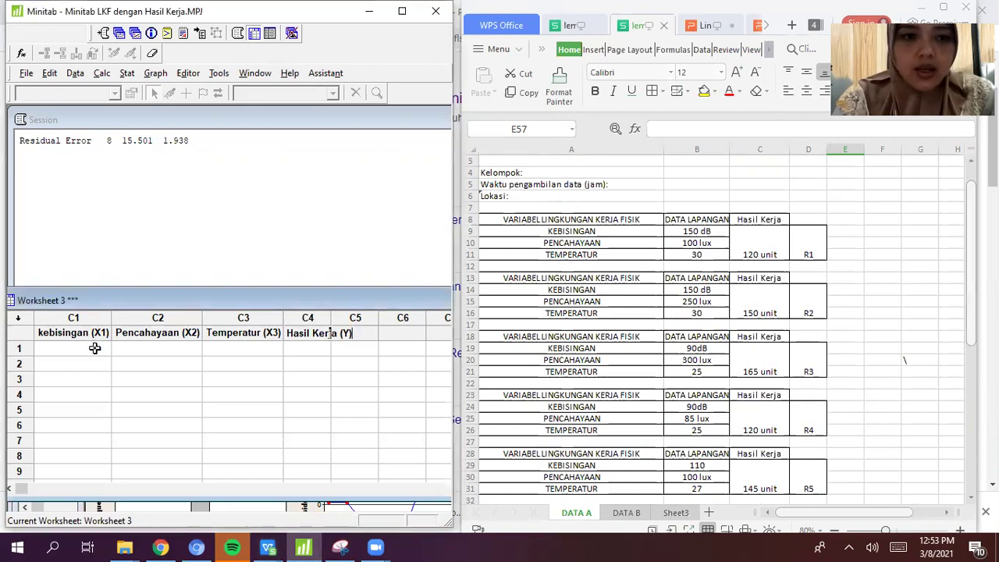
left_click(94, 348)
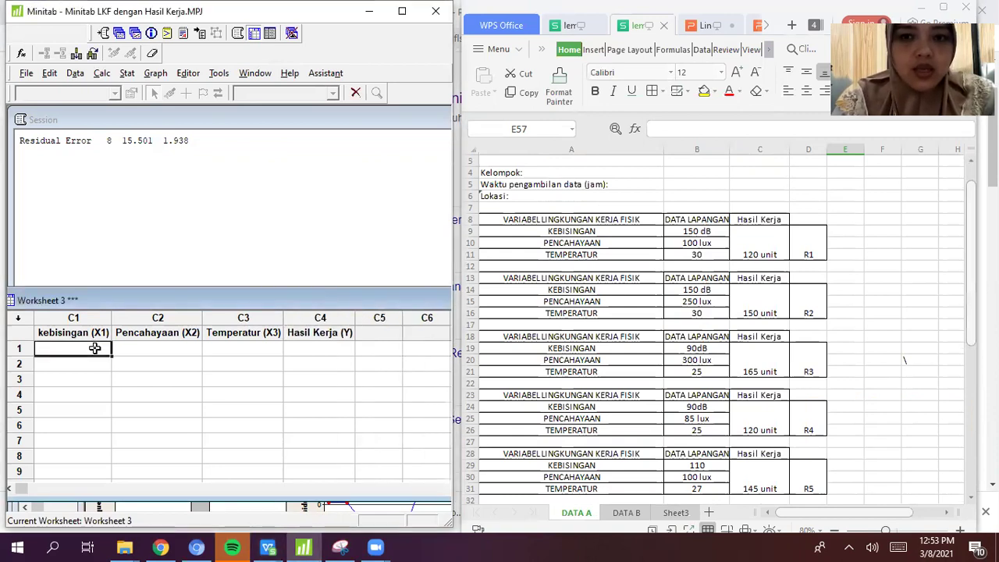
type("150")
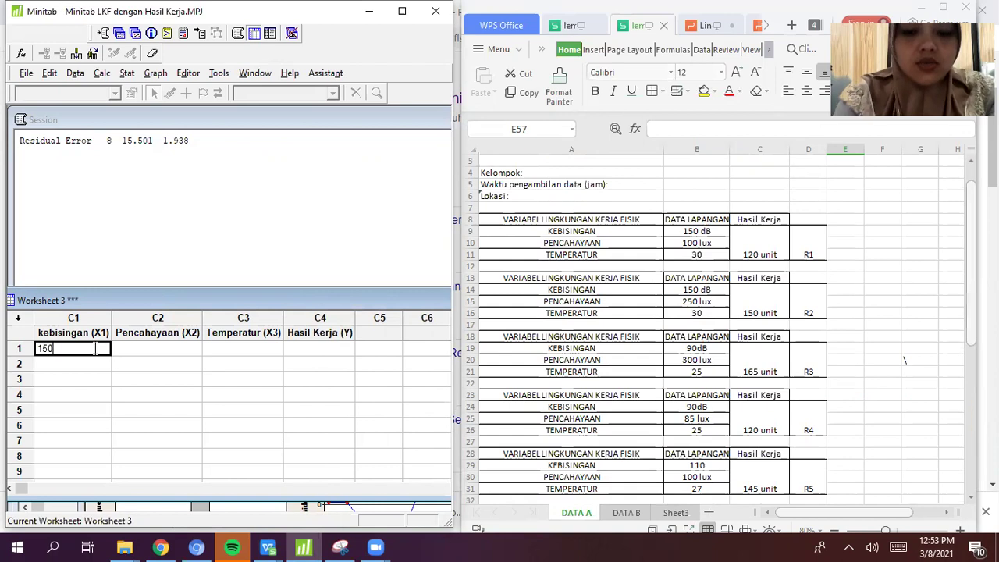
key("Return")
type("150")
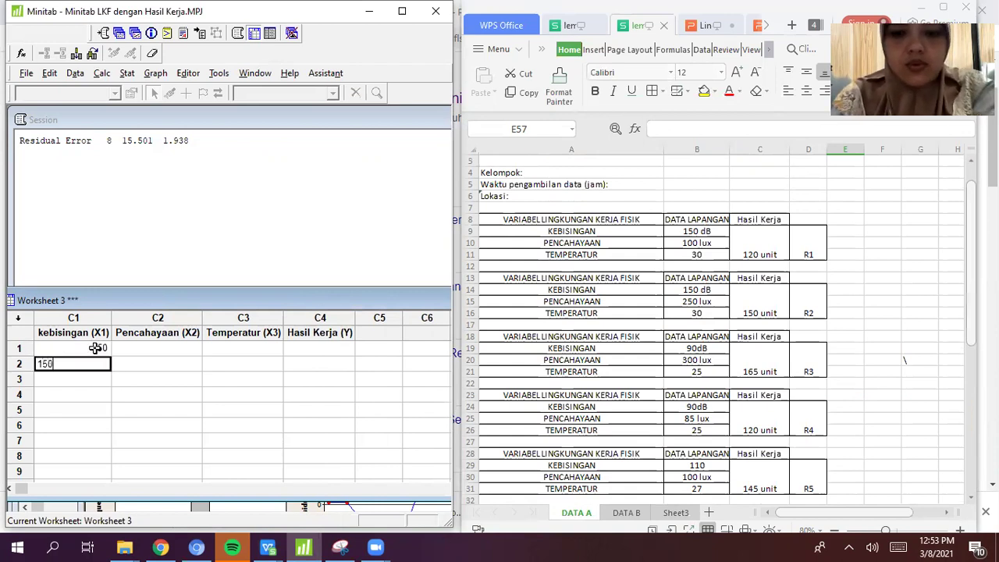
key("Return")
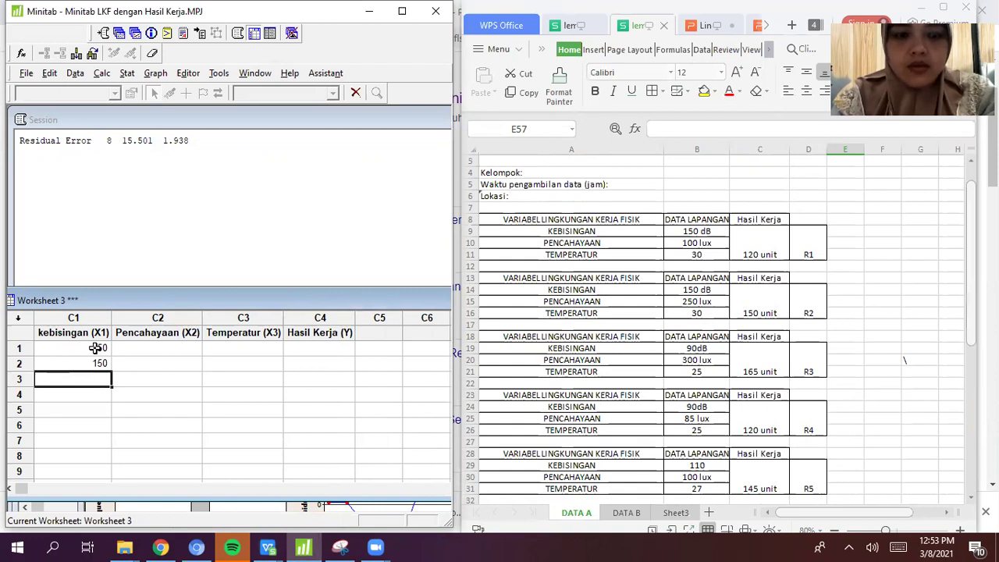
type("90")
key("Return")
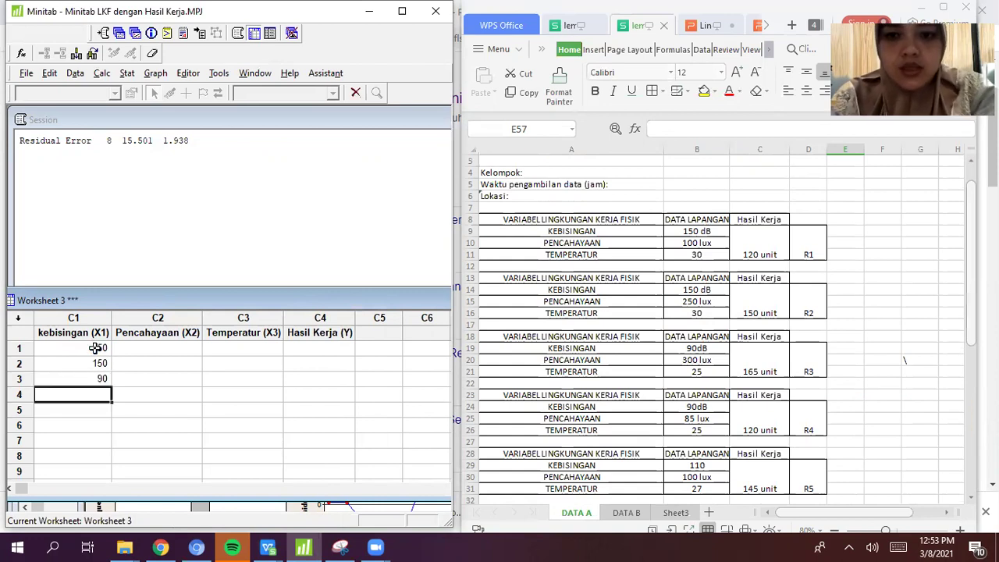
type("90")
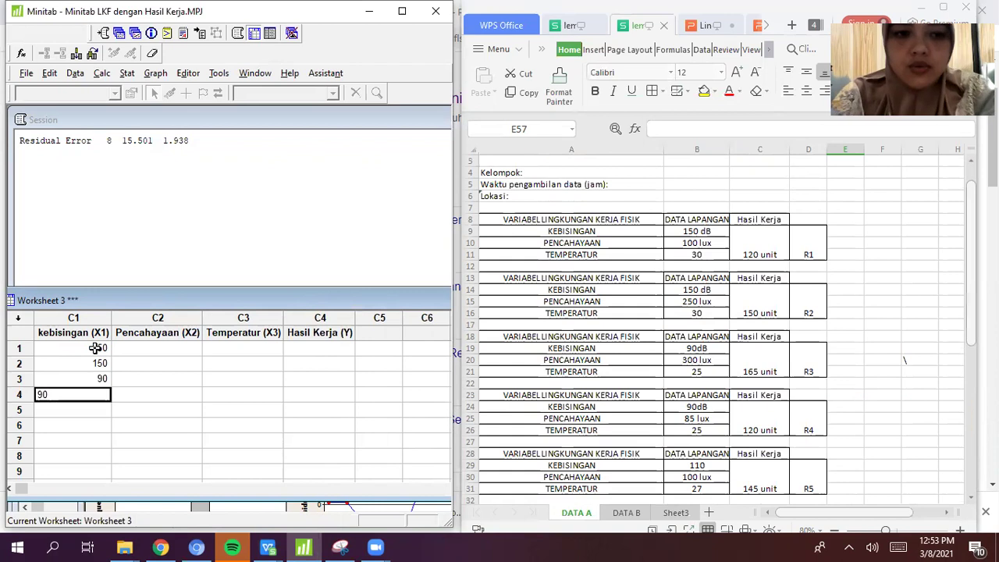
key("Tab")
Fill Pencahayaan (X2) rows 1 to 4 with 100, 250, 300 and 85
key("Up")
key("Up")
key("Up")
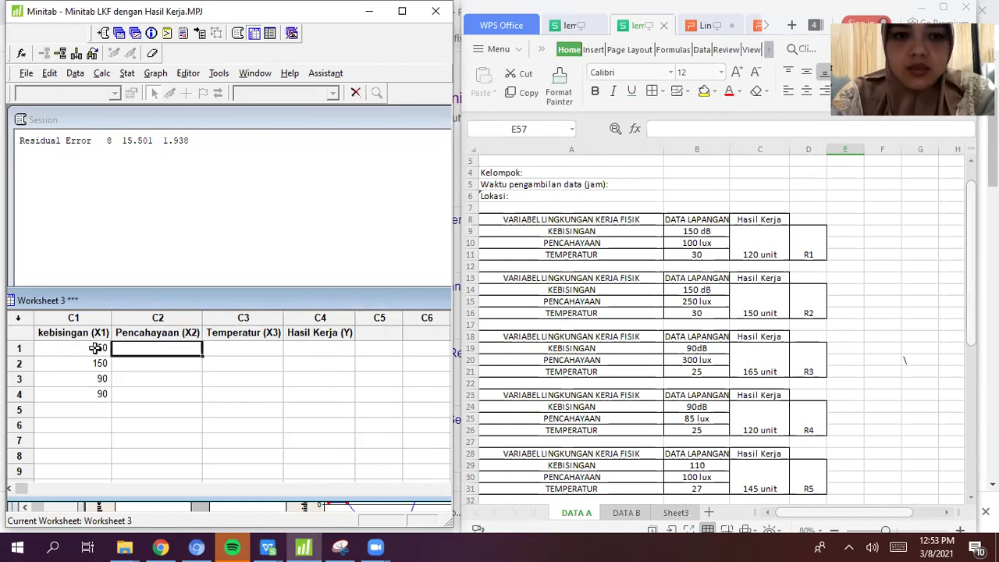
type("100")
key("Return")
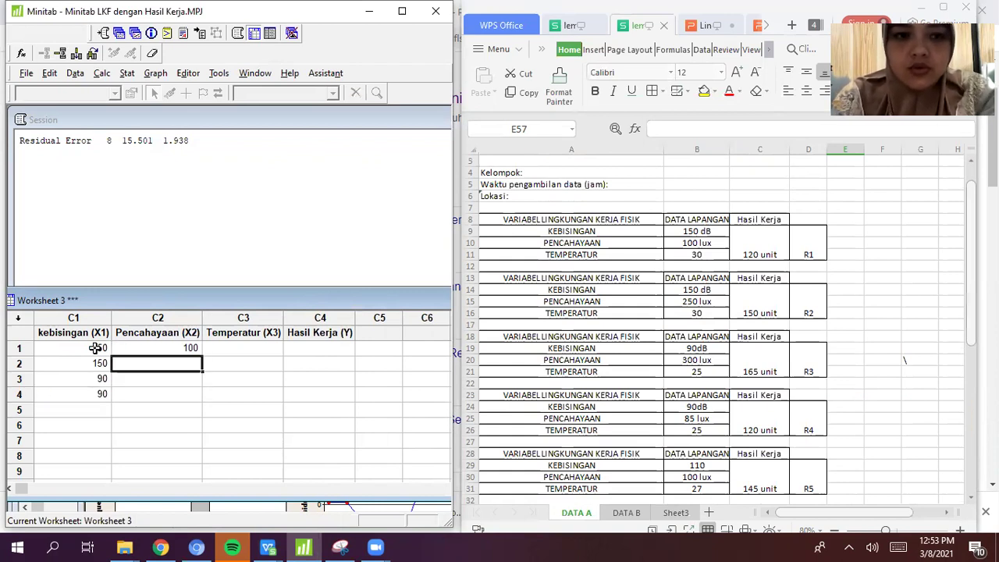
type("250")
key("Return")
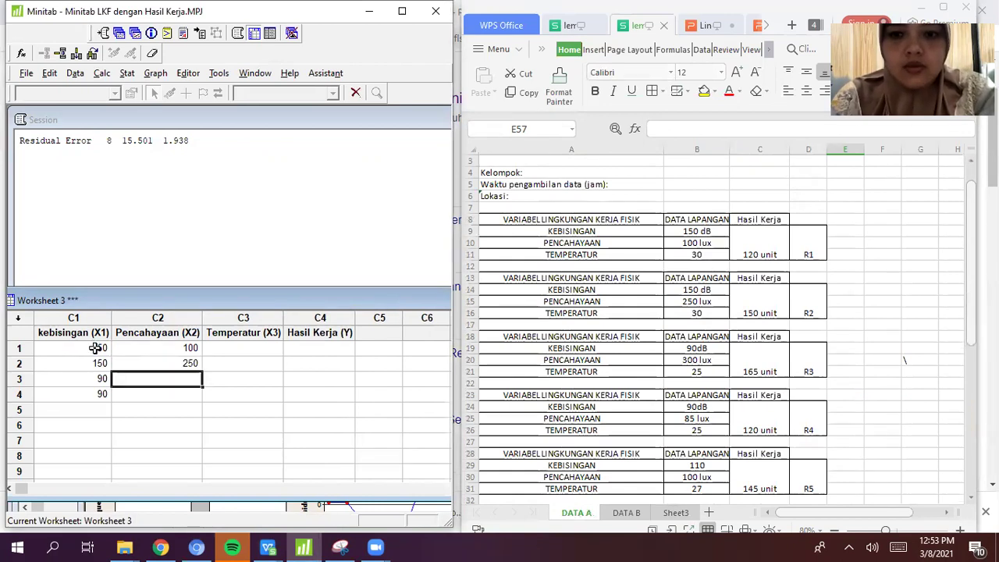
type("300")
key("Return")
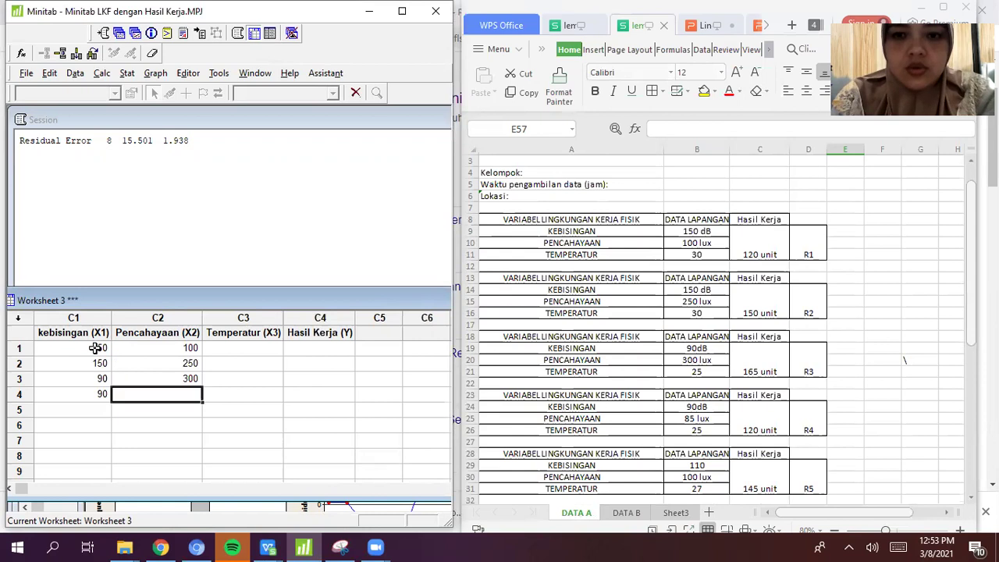
type("85")
key("Tab")
Fill Temperatur (X3) rows 1 to 4 with 30, 30, 25 and 25
key("Up")
key("Up")
key("Up")
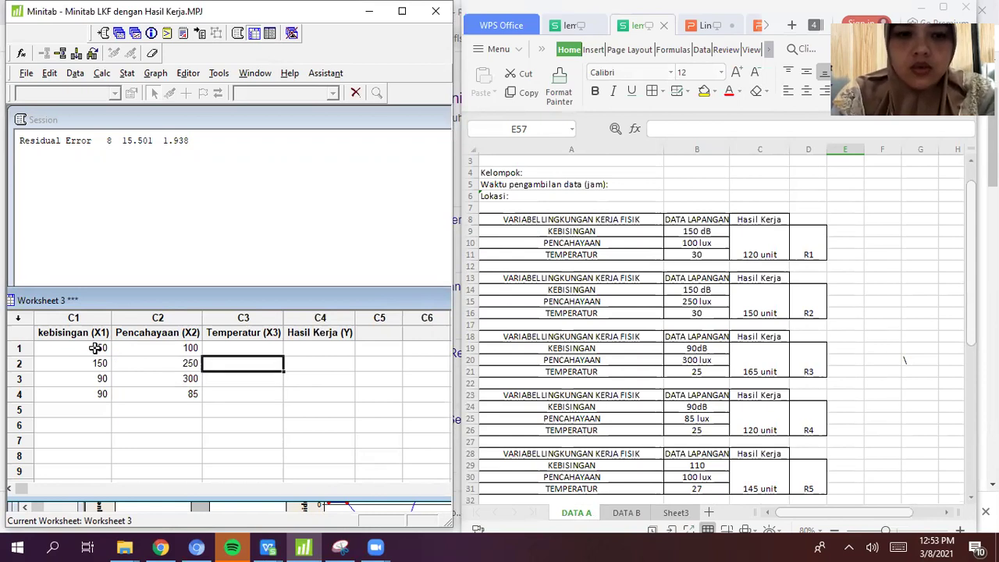
type("30")
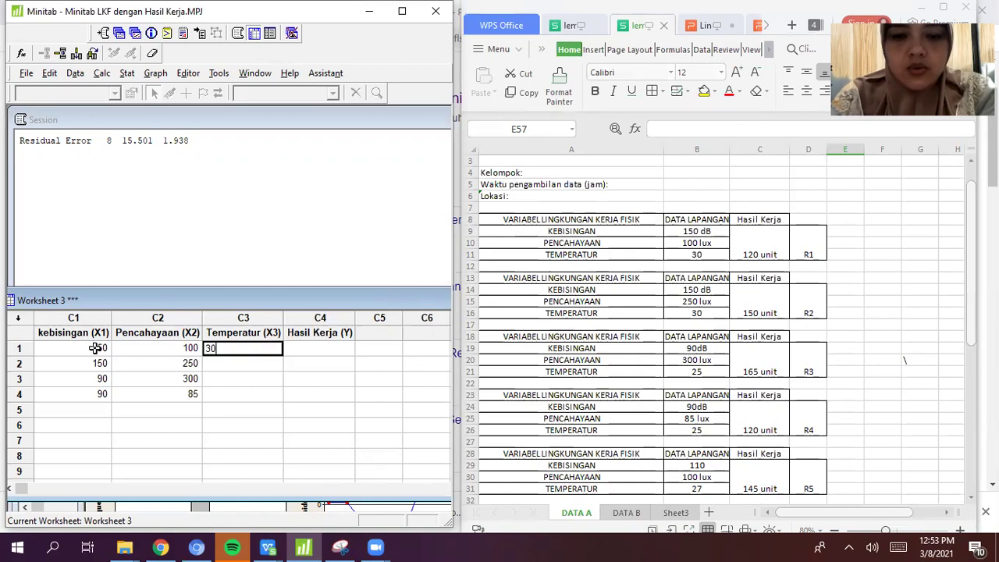
key("Return")
type("30")
key("Return")
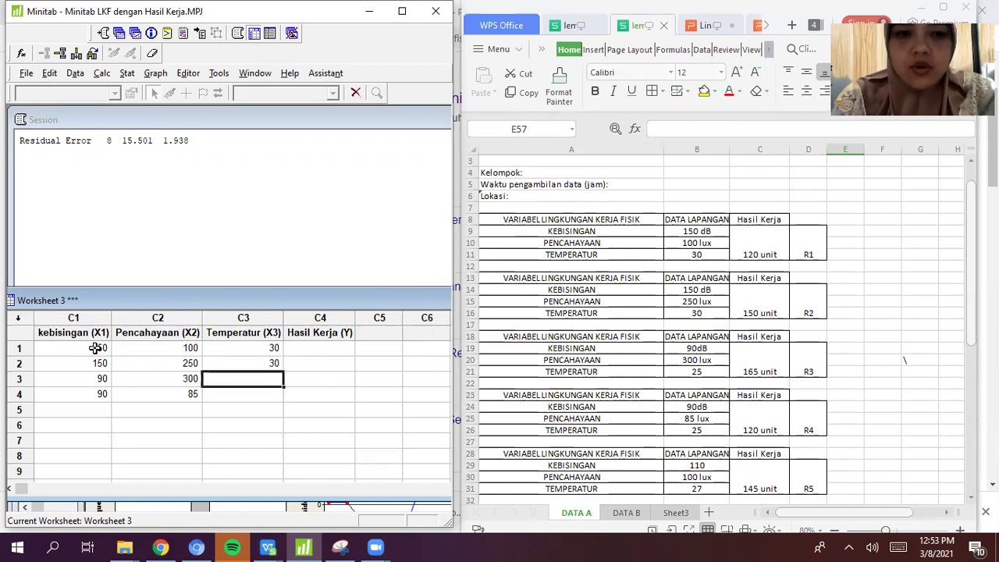
type("25")
key("Return")
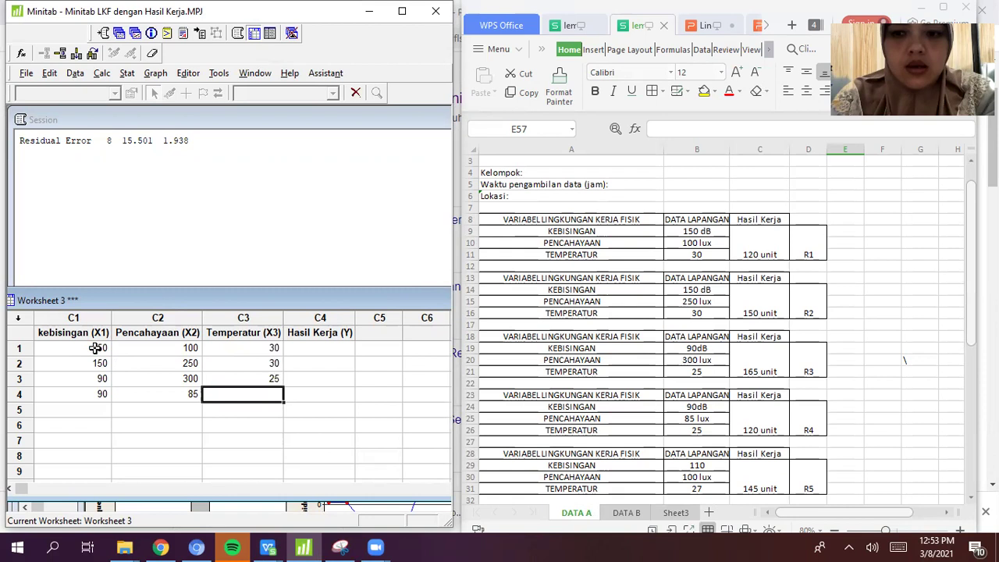
type("25")
Fill Hasil Kerja (Y) rows 1 to 4 with 120, 150, 165 and 120
key("Tab")
key("Up")
key("Up")
key("Up")
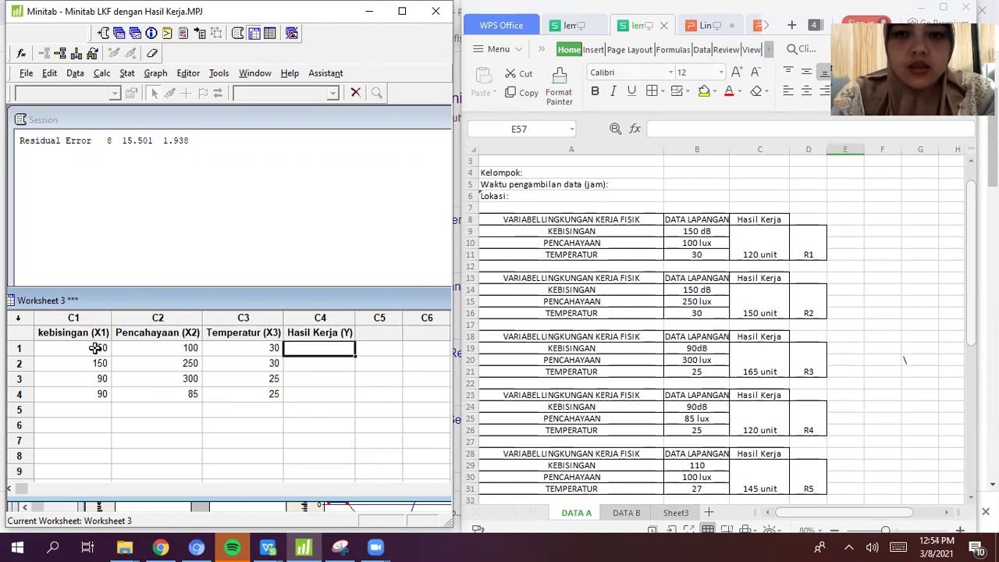
type("120")
key("Return")
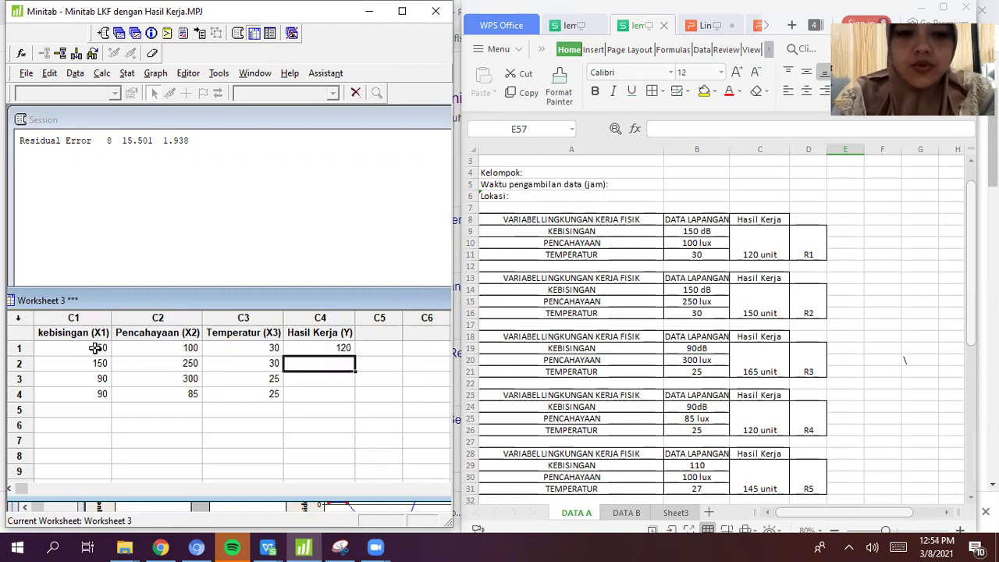
type("150")
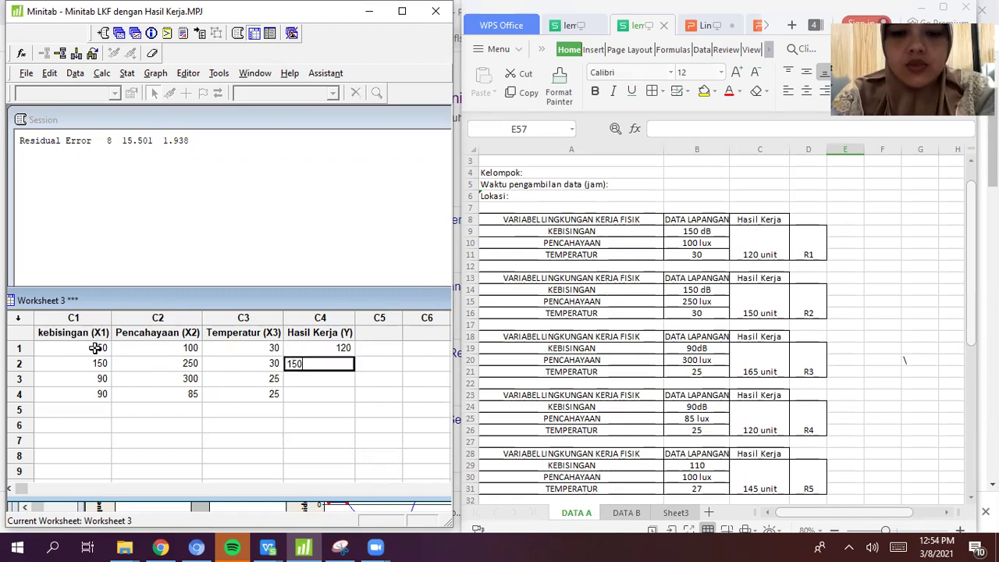
key("Return")
type("165")
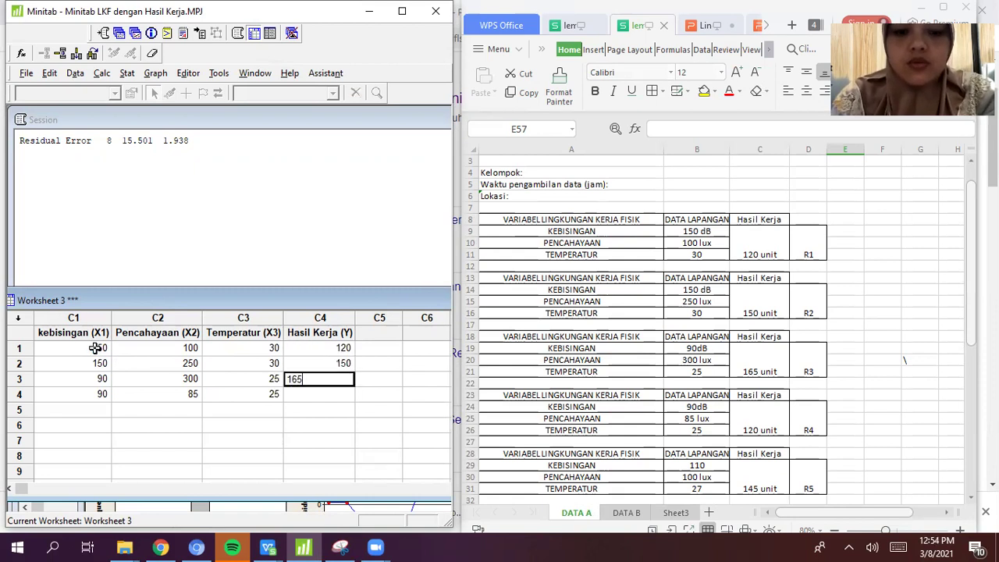
key("Return")
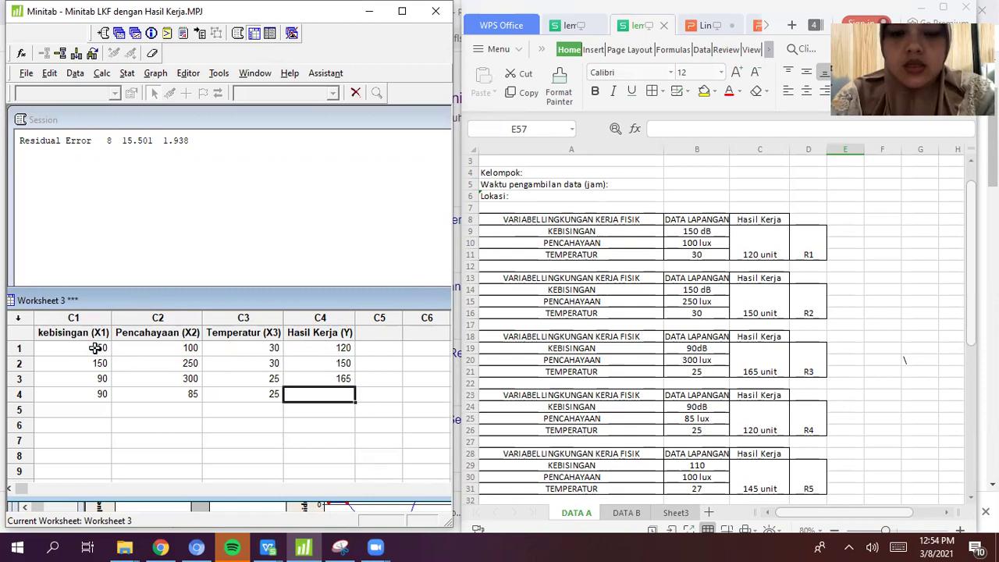
type("120")
key("Return")
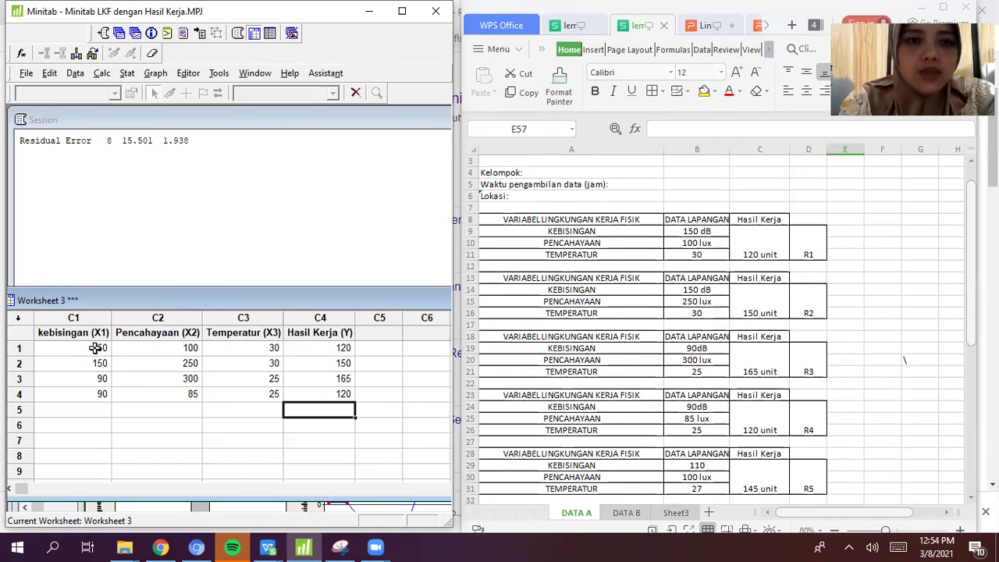
Delete the Residual Error line from the Session output
left_click(149, 166)
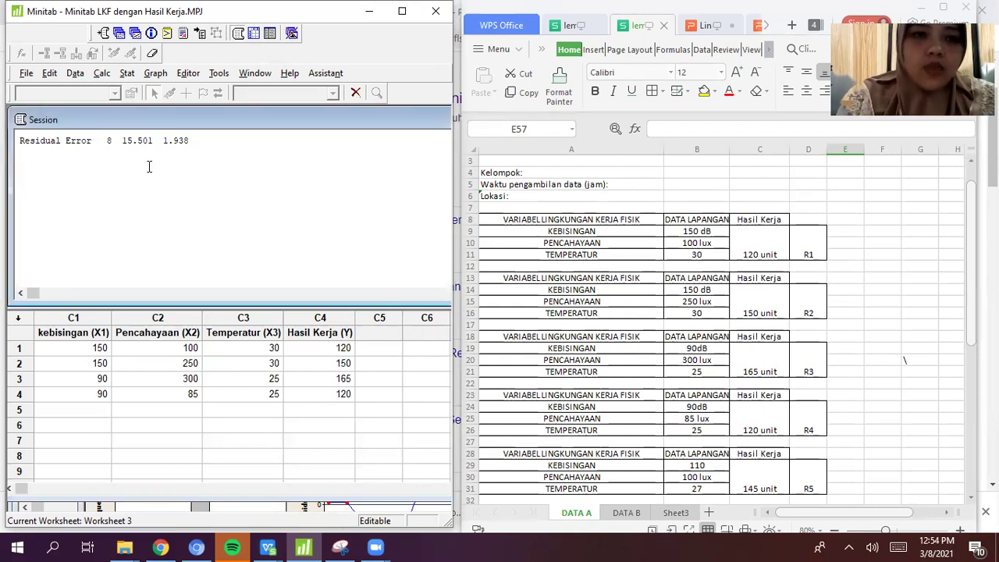
left_click_drag(199, 146, 8, 140)
key("Delete")
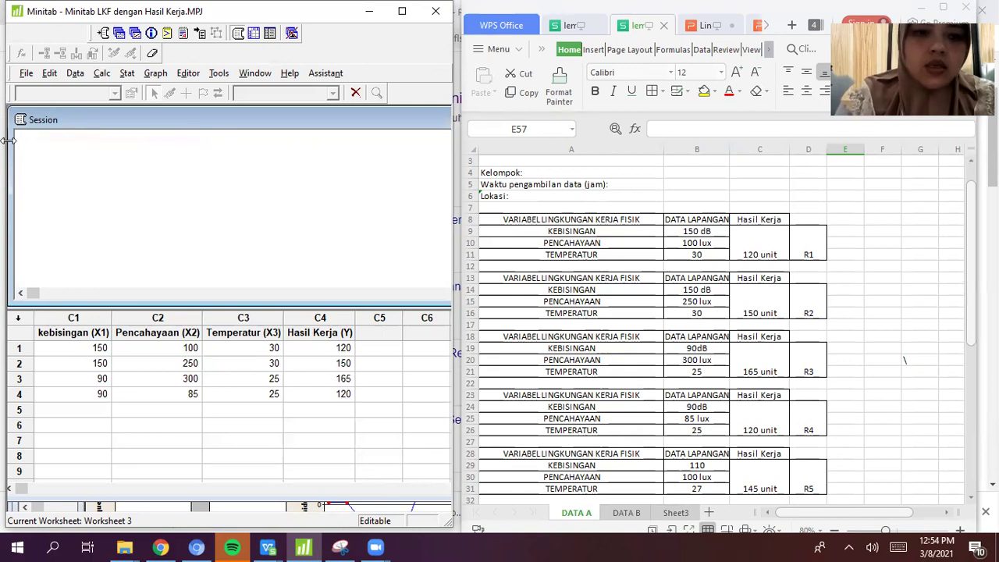
Set up a Regression with Hasil Kerja (Y) as the response and only kebisingan (X1) as the predictor
left_click(129, 74)
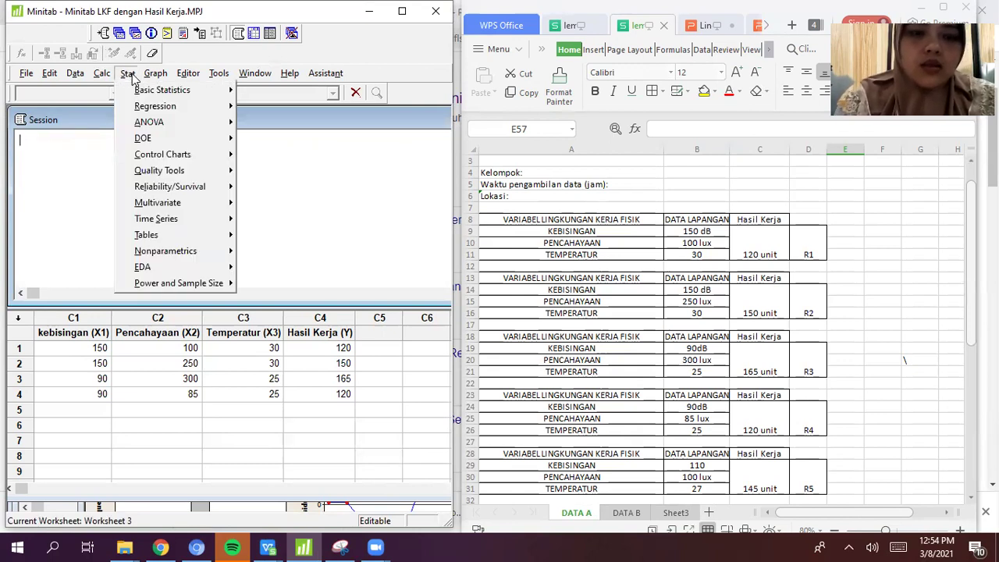
mouse_move(148, 106)
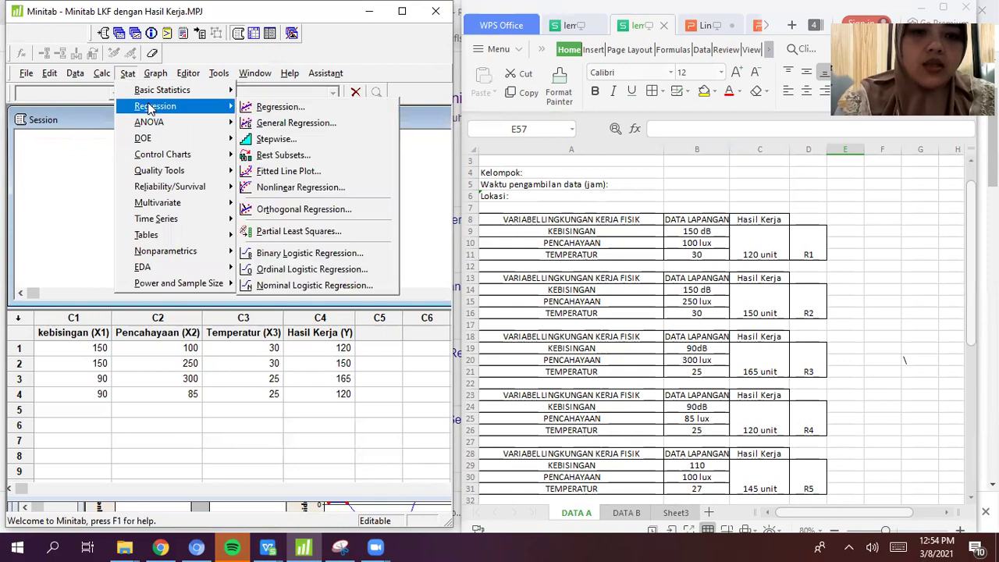
left_click(265, 109)
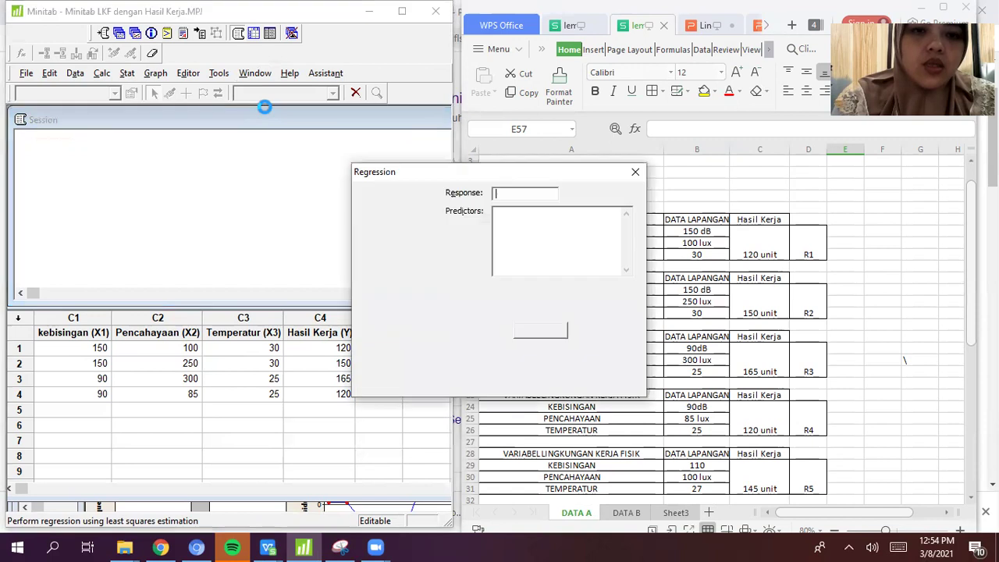
left_click_drag(577, 216, 460, 206)
key("Delete")
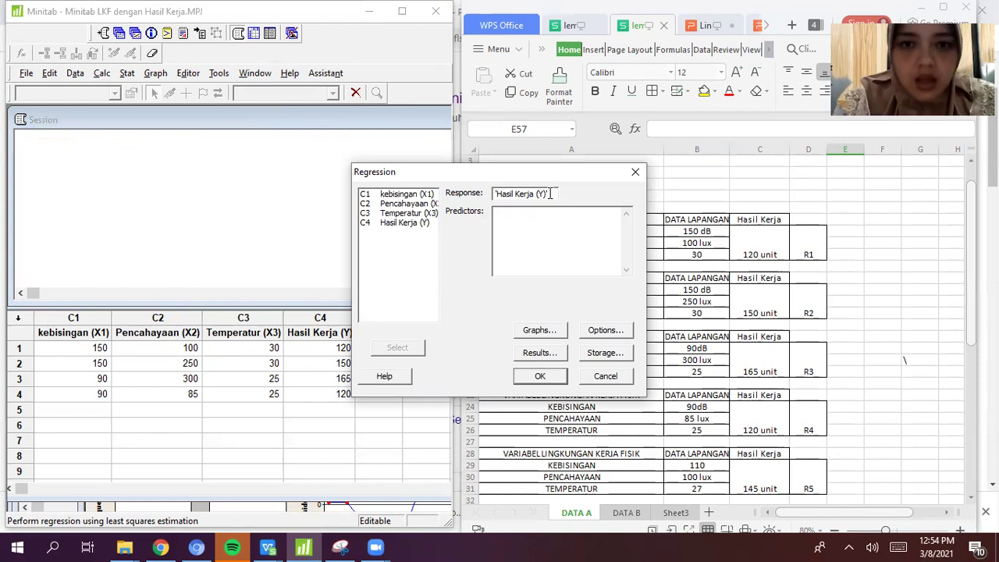
left_click(419, 194)
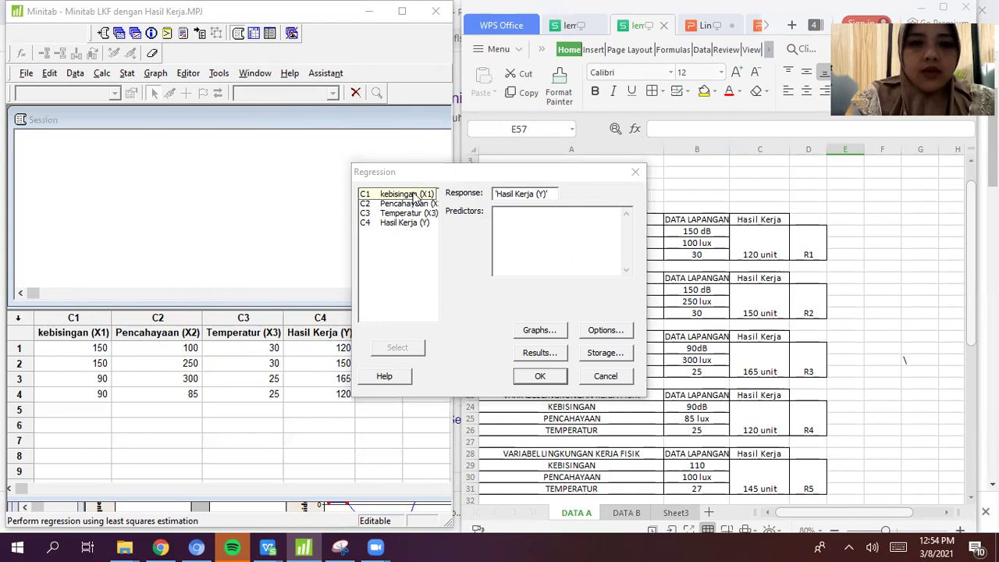
left_click(396, 349)
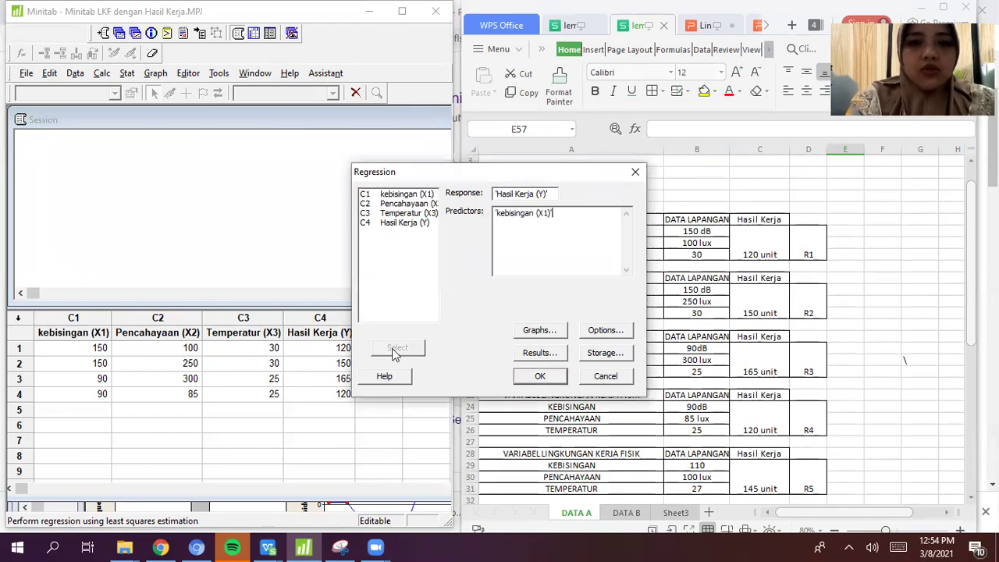
Use regular residuals with four-in-one plots, and display the regression equation, coefficients, s, R-squared and basic analysis of variance
left_click(561, 331)
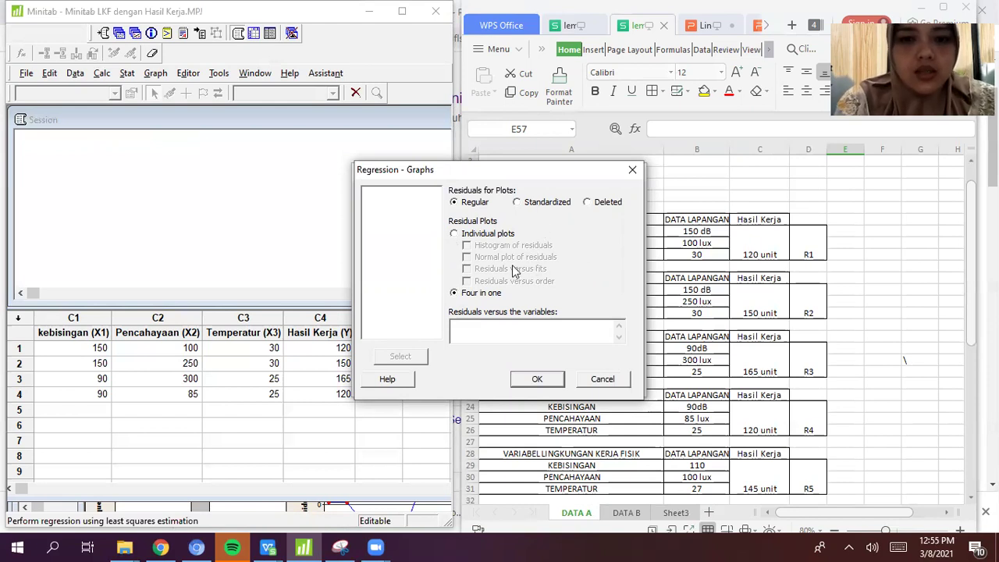
left_click(542, 381)
left_click(549, 356)
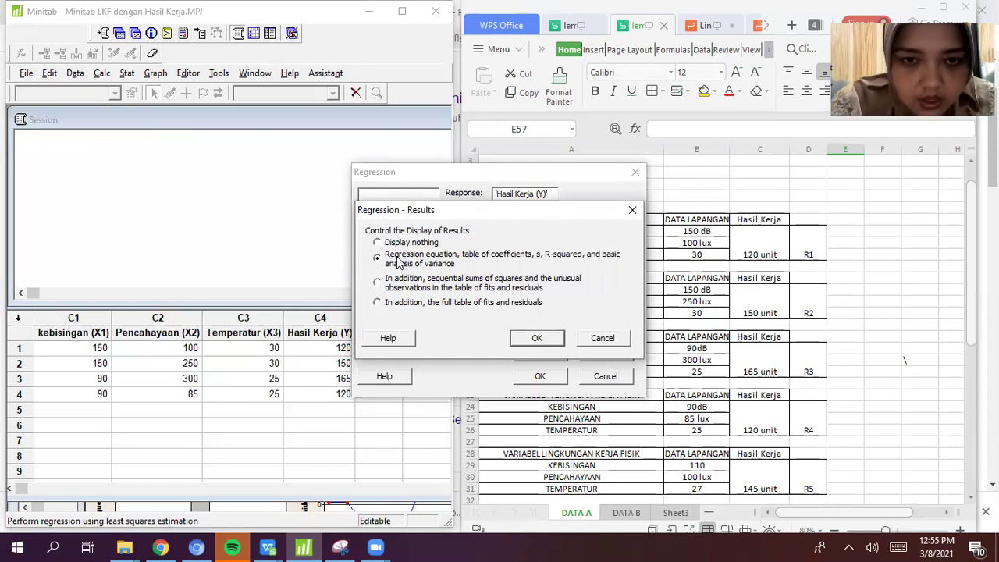
left_click(532, 342)
Run the regression with Fit intercept enabled and residuals, coefficients and fits stored
left_click(599, 332)
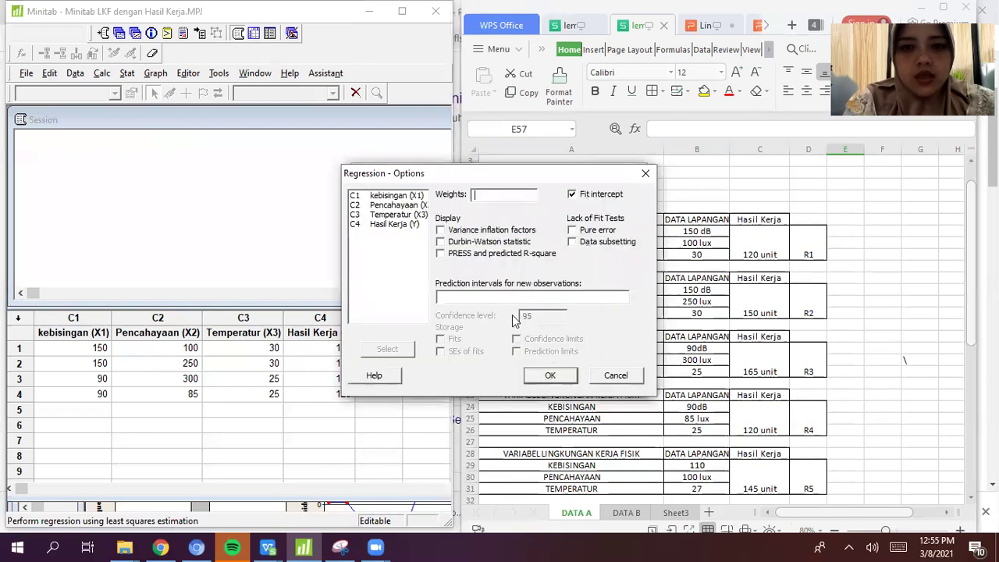
left_click(550, 377)
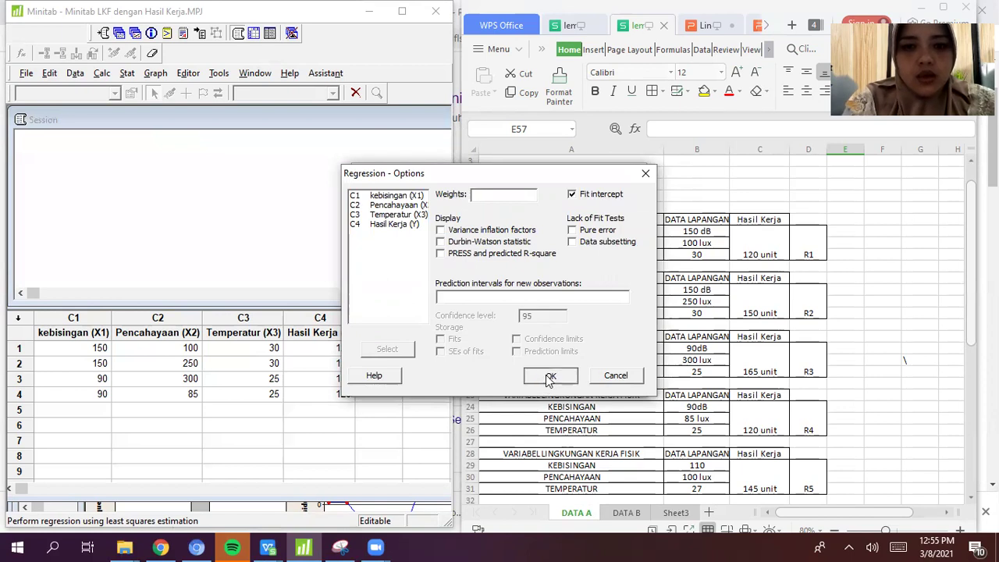
left_click(605, 355)
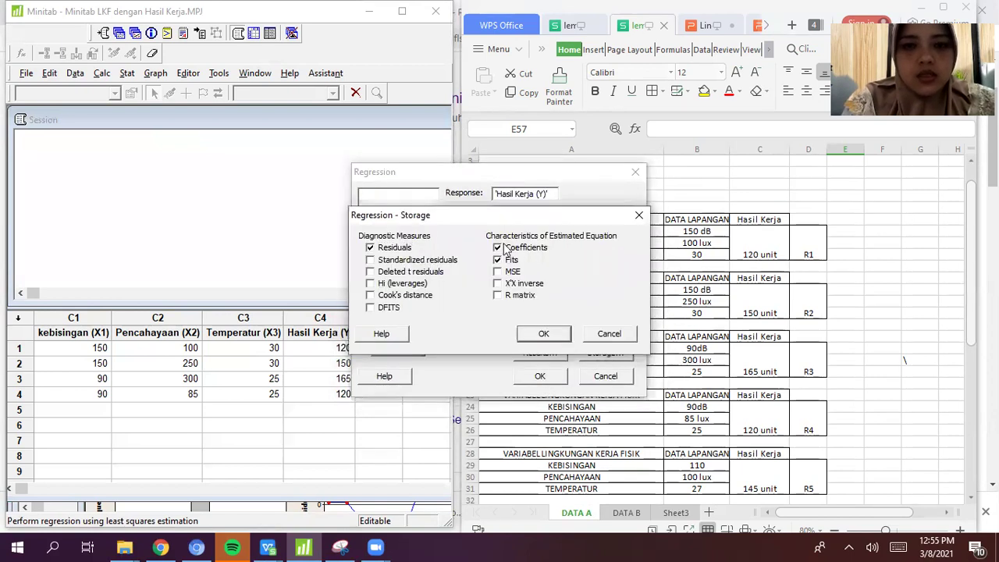
left_click(371, 248)
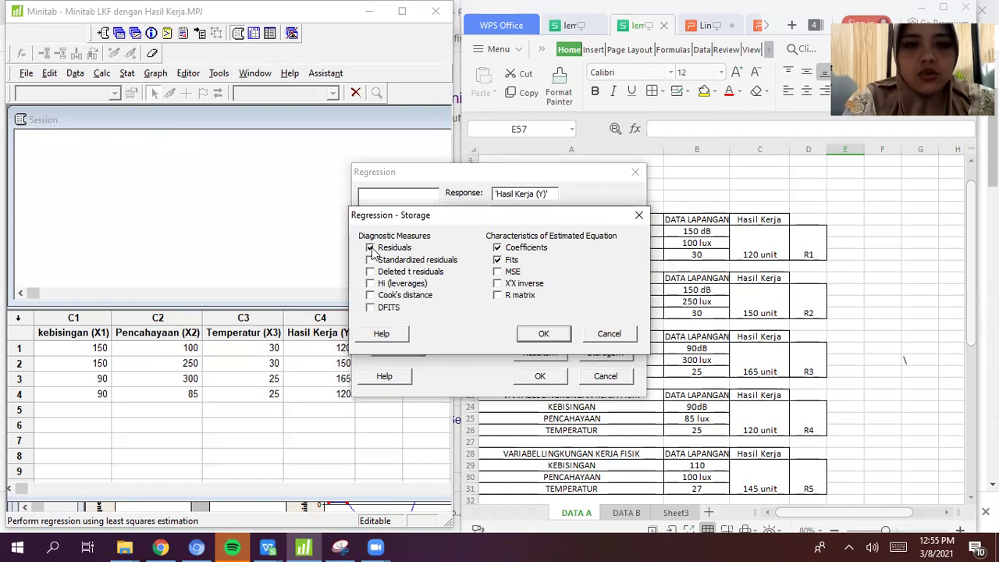
left_click(498, 259)
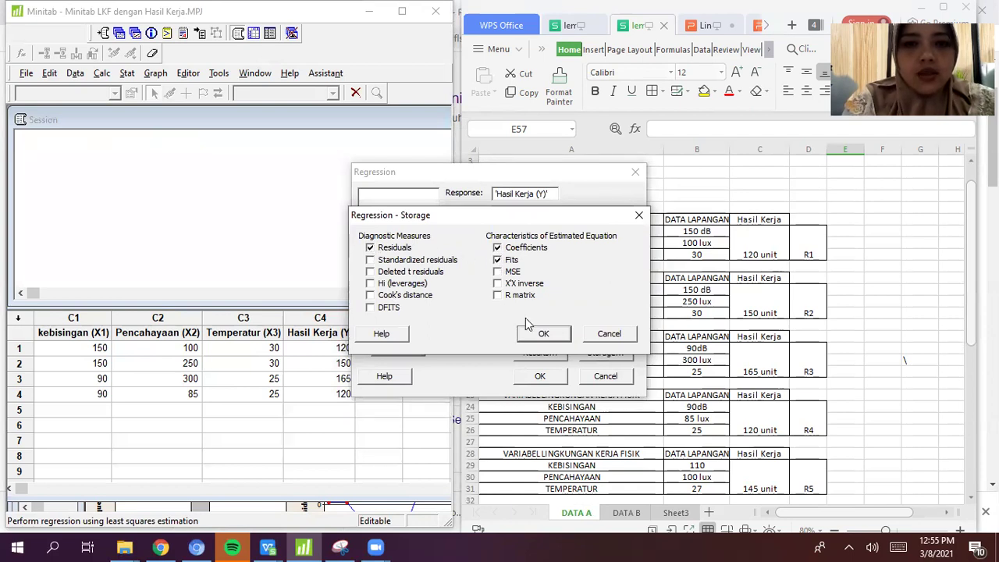
left_click(540, 334)
left_click(539, 376)
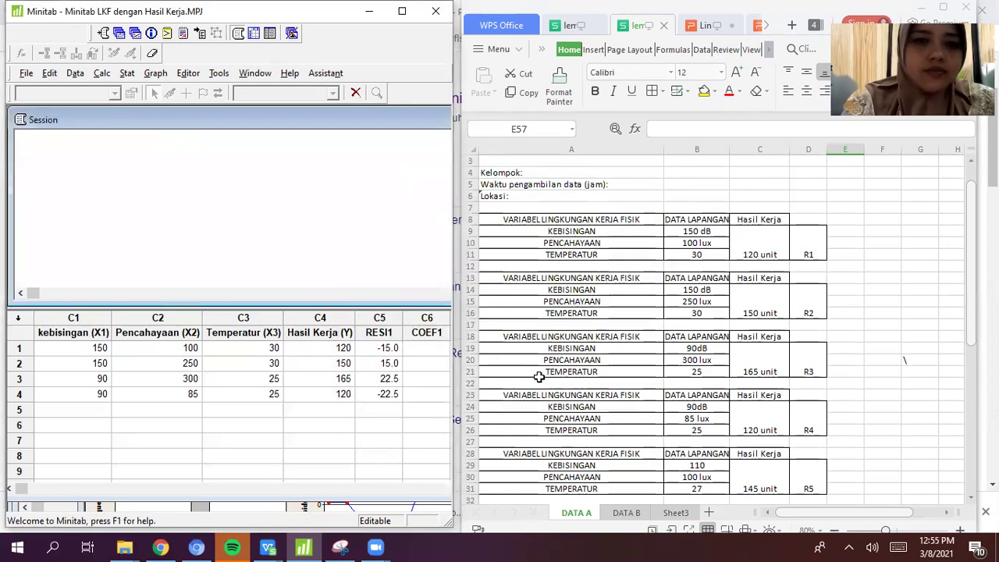
Examine the Session output for Hasil Kerja (Y) versus kebisingan (X1): regression equation, coefficients, R-squared and analysis of variance
left_click(338, 206)
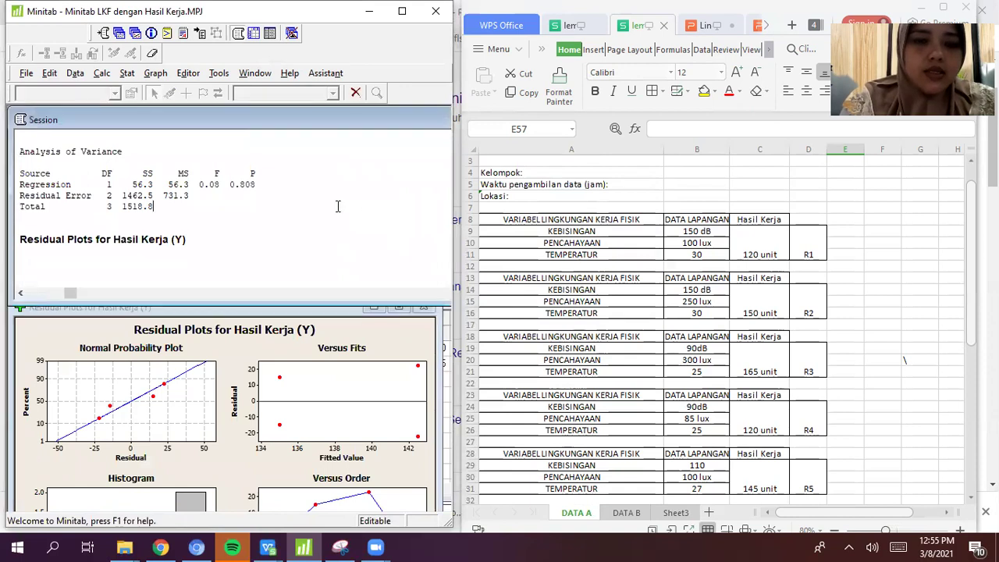
key("Up")
key("Up")
key("Up")
key("Up")
key("Up")
key("Up")
key("Up")
key("Up")
key("Up")
key("Up")
key("Up")
key("Up")
key("Up")
key("Up")
key("Up")
key("Up")
key("Up")
key("Up")
key("Up")
key("Up")
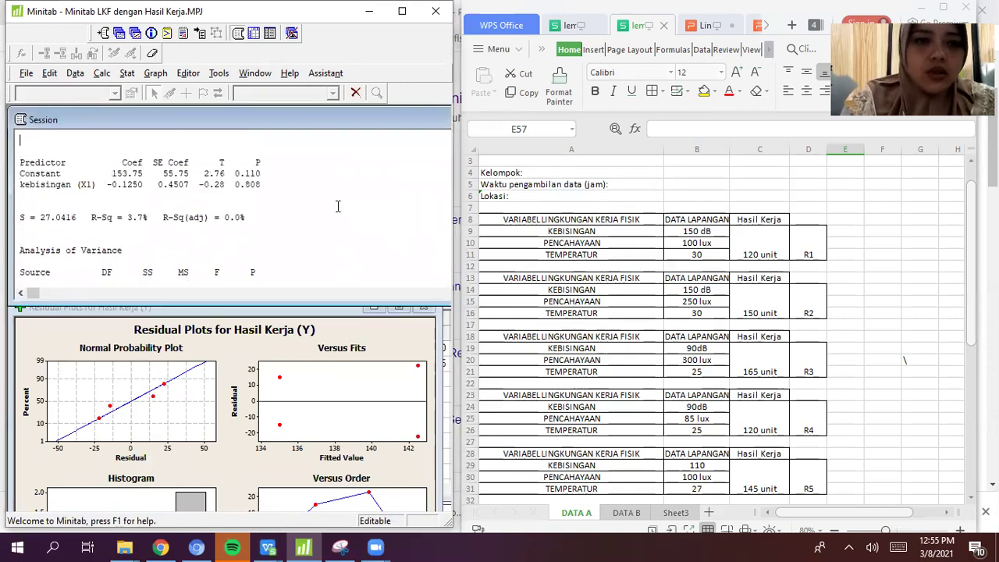
key("Up")
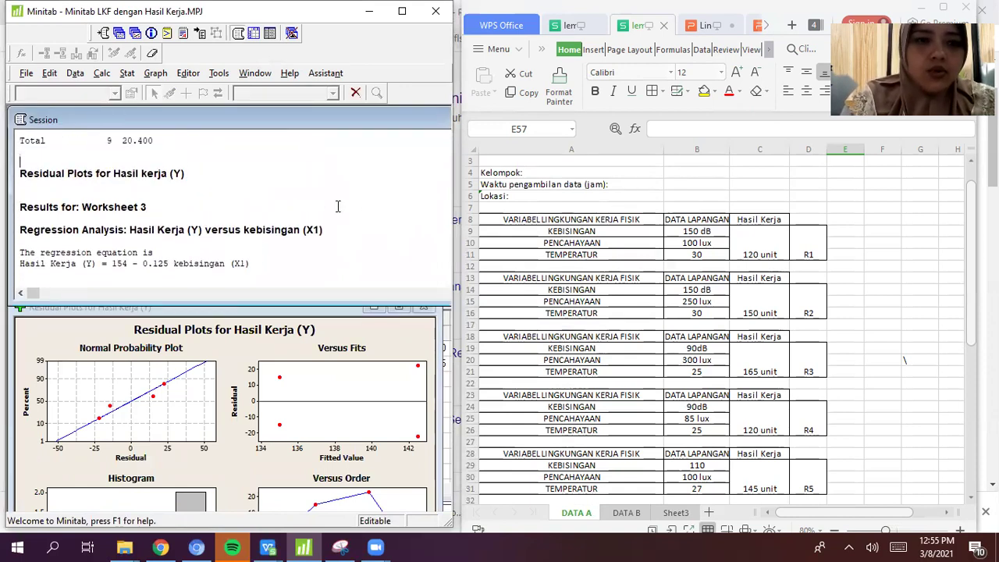
key("Down")
key("Down")
key("Down")
key("Down")
key("Down")
key("Down")
key("Down")
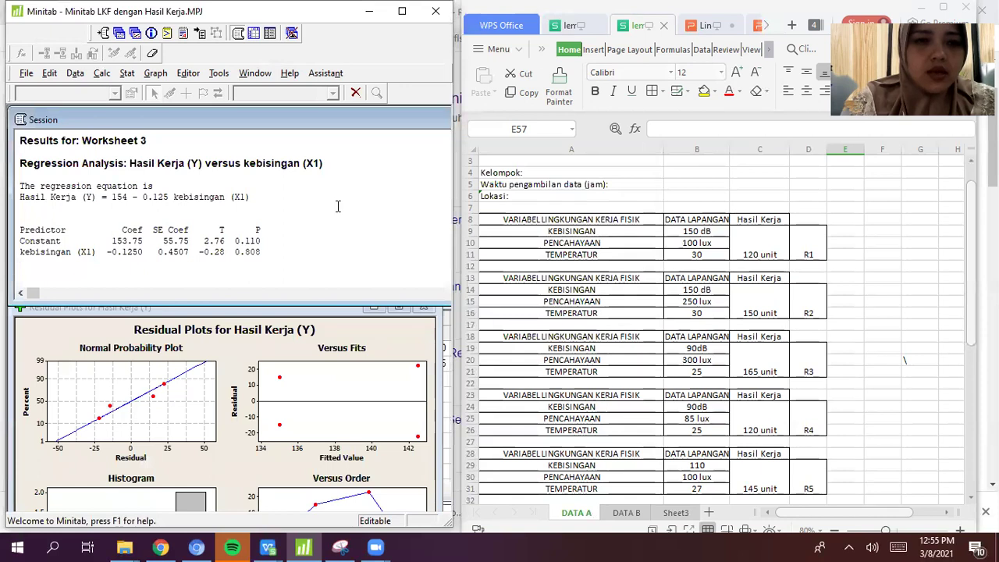
key("Down")
key("Down")
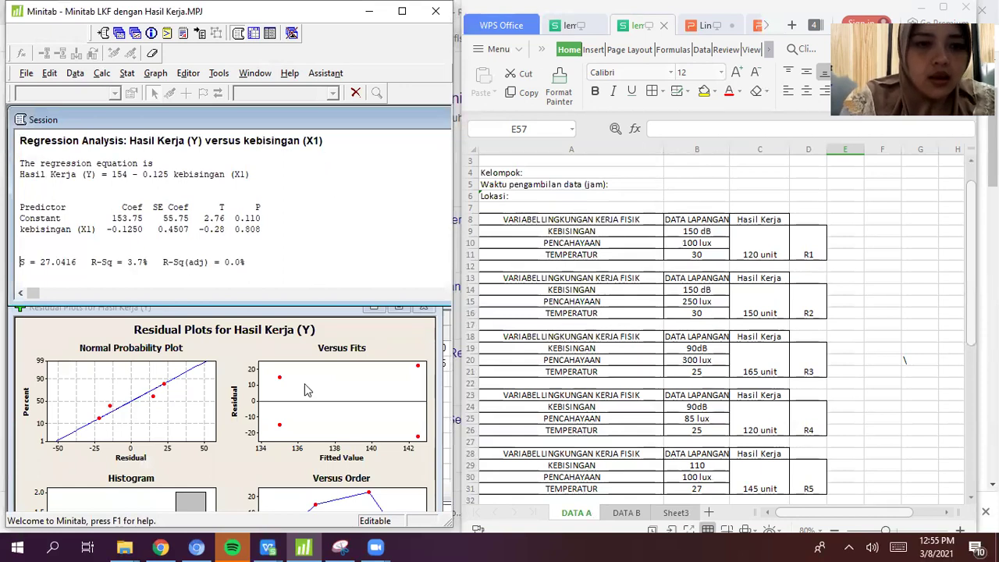
Move the Residual Plots for Hasil Kerja (Y) window up over the Session output to view all four plots, checking the worksheet briefly
left_click(355, 334)
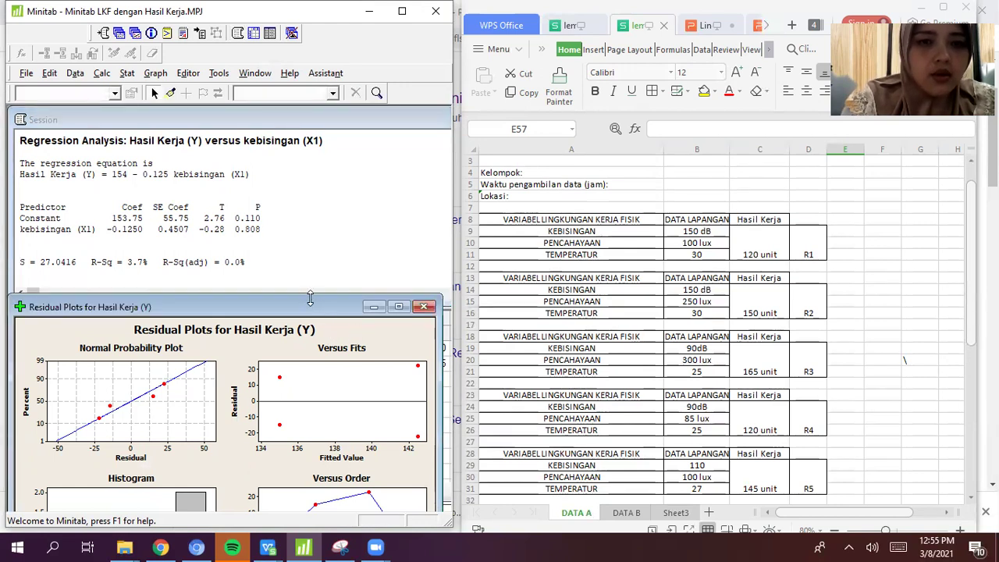
left_click_drag(310, 298, 309, 129)
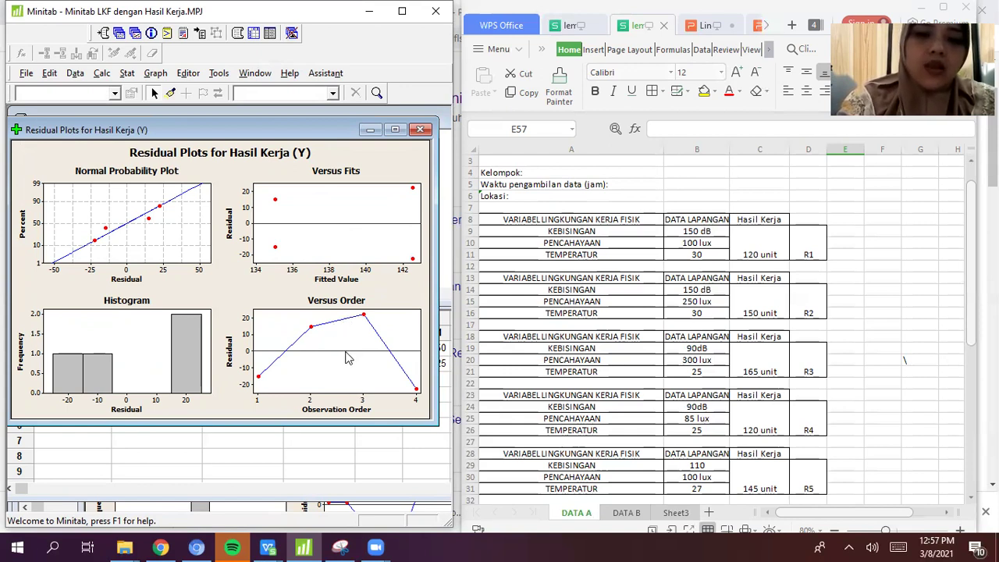
left_click(319, 443)
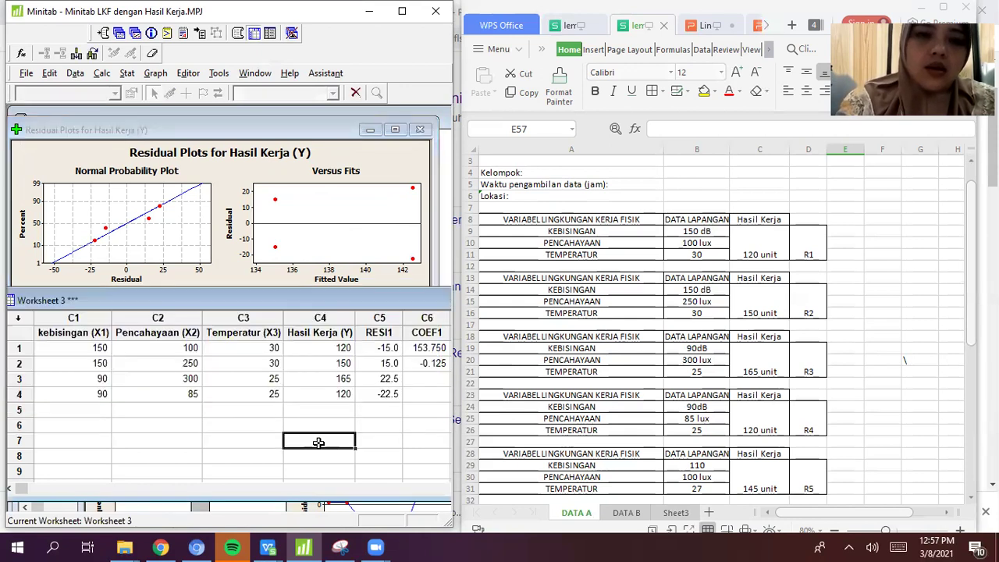
left_click(325, 133)
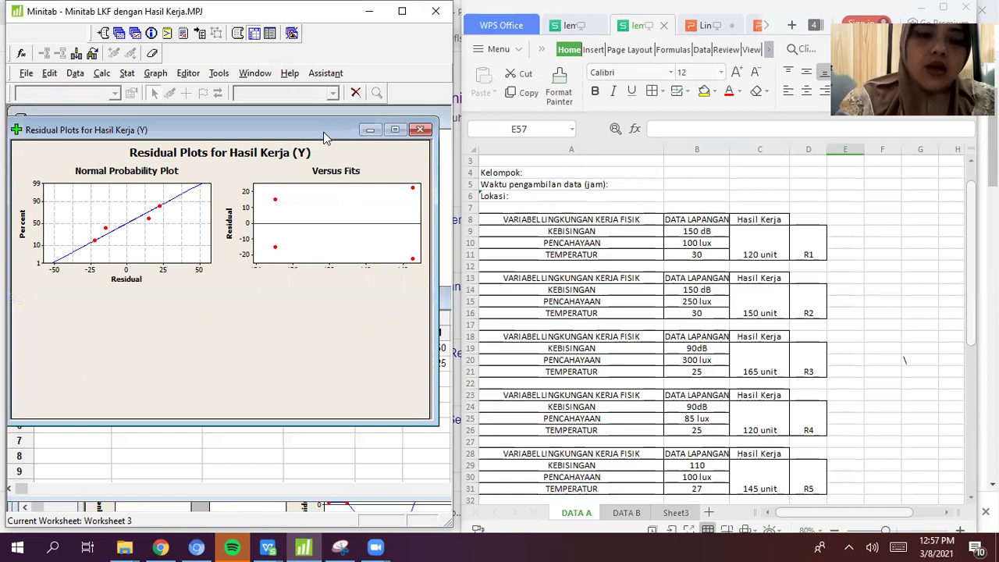
Move the Residual Plots window below the Session output and examine the kebisingan (X1) P value, the analysis title and R-Sq
left_click_drag(326, 137, 332, 278)
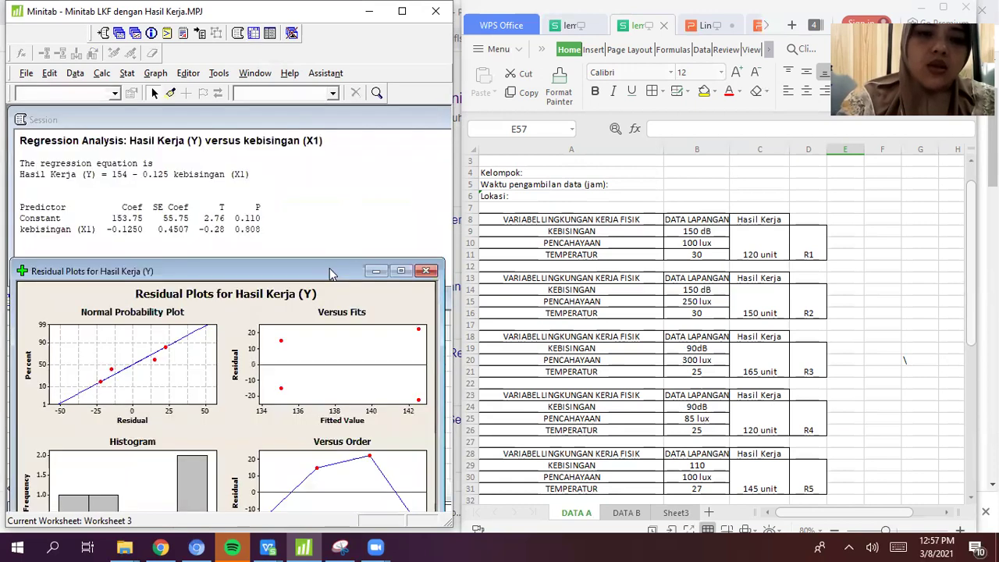
left_click(292, 223)
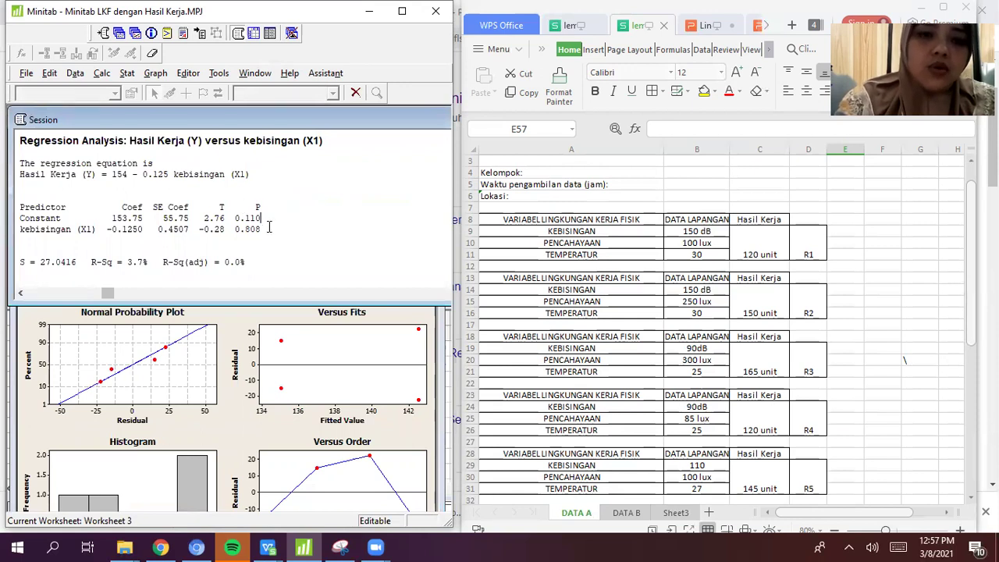
left_click_drag(256, 230, 233, 232)
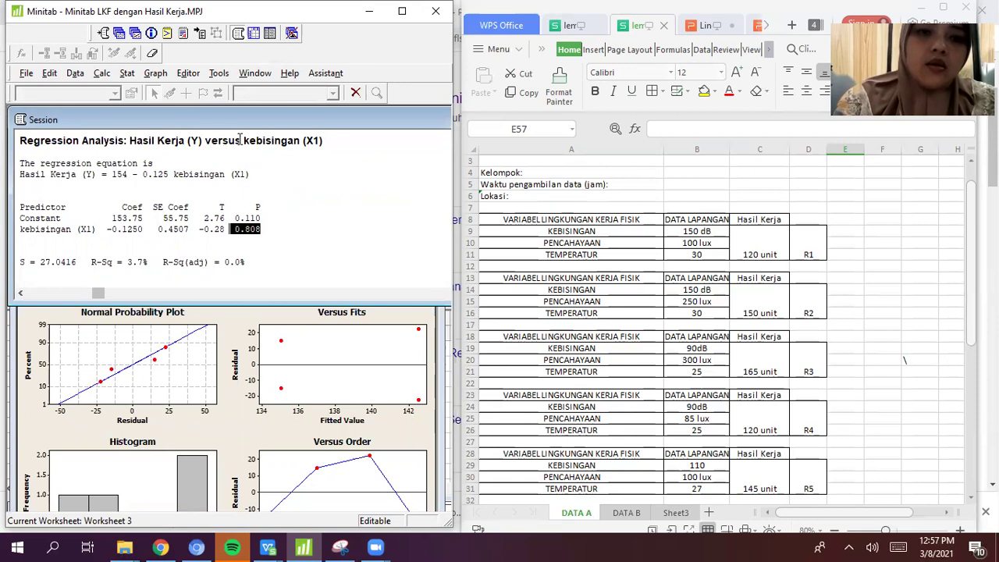
left_click_drag(235, 141, 337, 150)
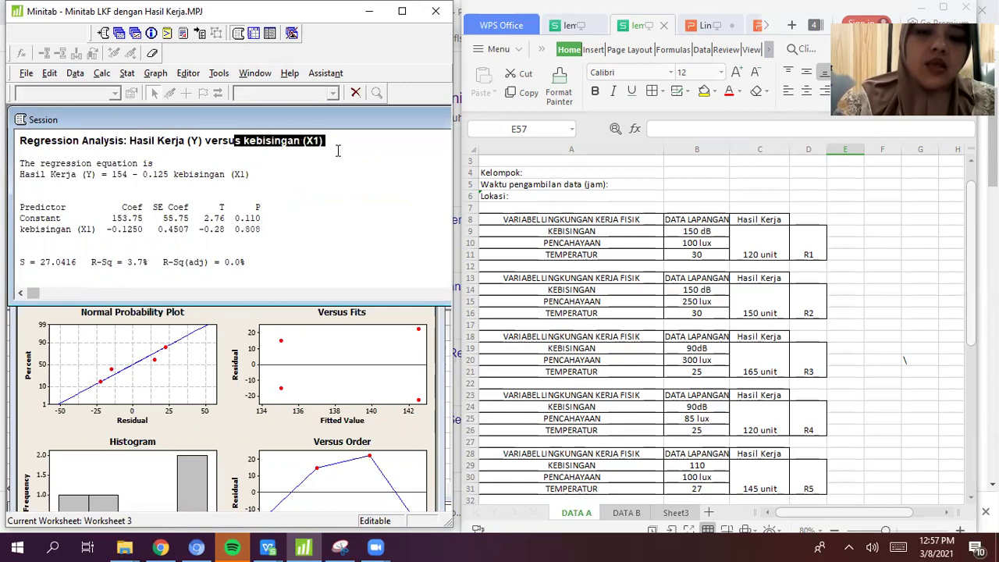
left_click(193, 139)
left_click_drag(193, 139, 125, 137)
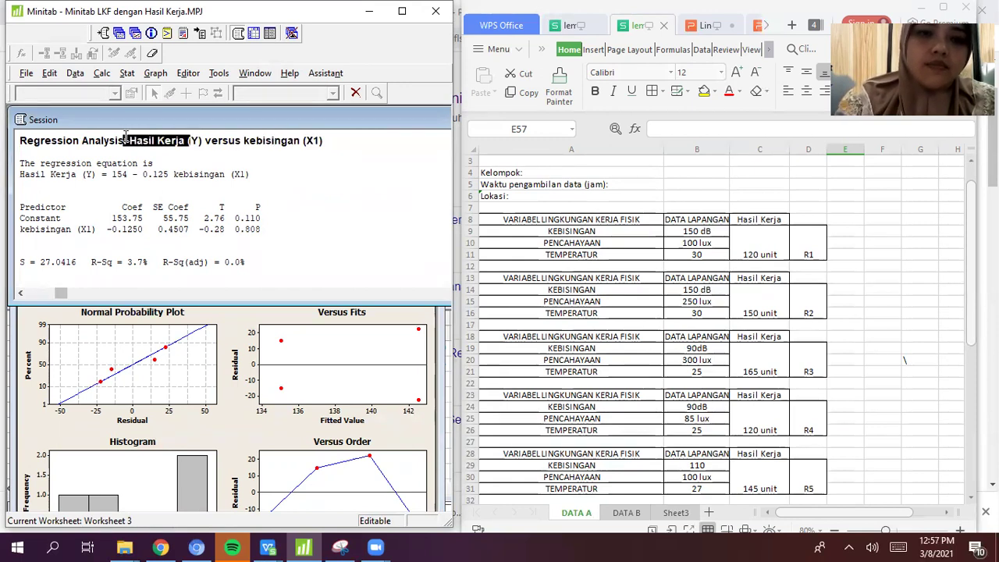
left_click(269, 212)
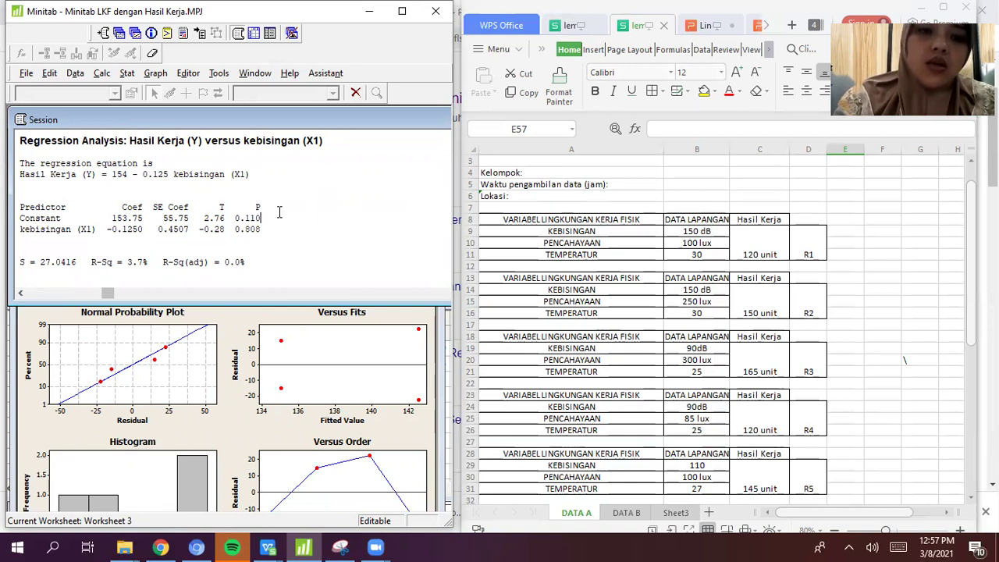
left_click_drag(149, 263, 92, 263)
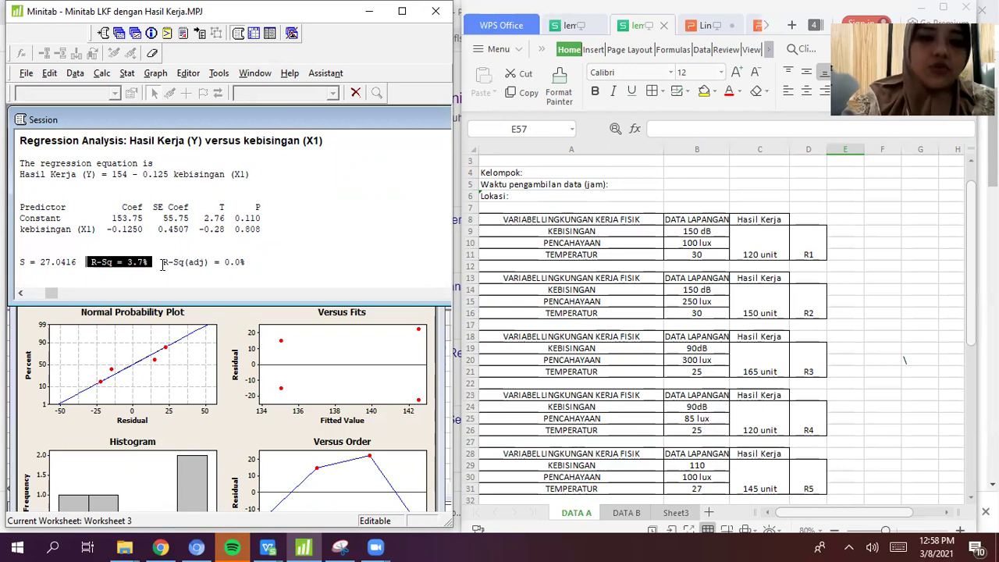
left_click(163, 265)
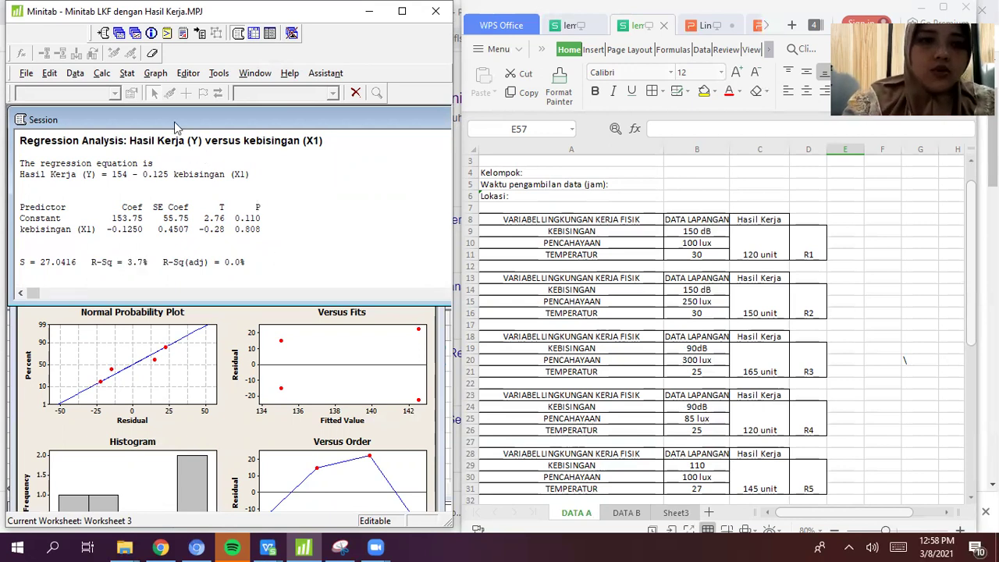
Set up a new regression of Hasil Kerja (Y), replacing the predictor kebisingan (X1) with Pencahayaan (X2)
left_click(129, 74)
mouse_move(171, 107)
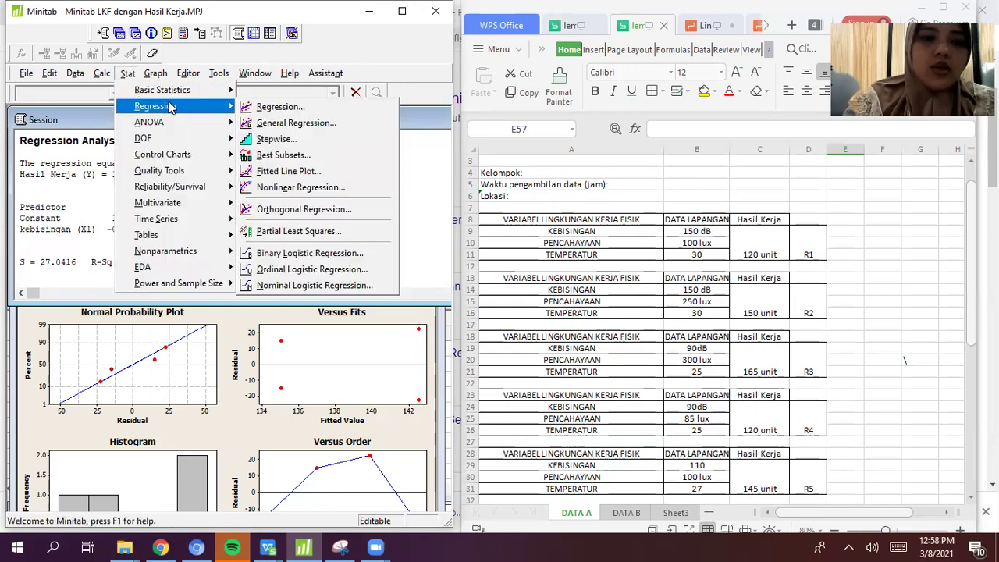
left_click(277, 107)
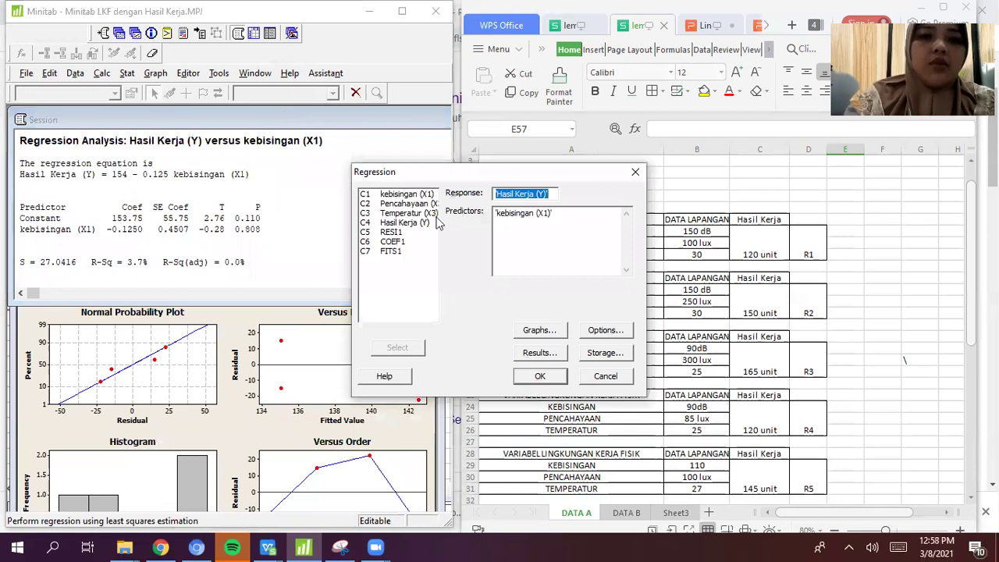
left_click_drag(565, 224, 471, 215)
key("Delete")
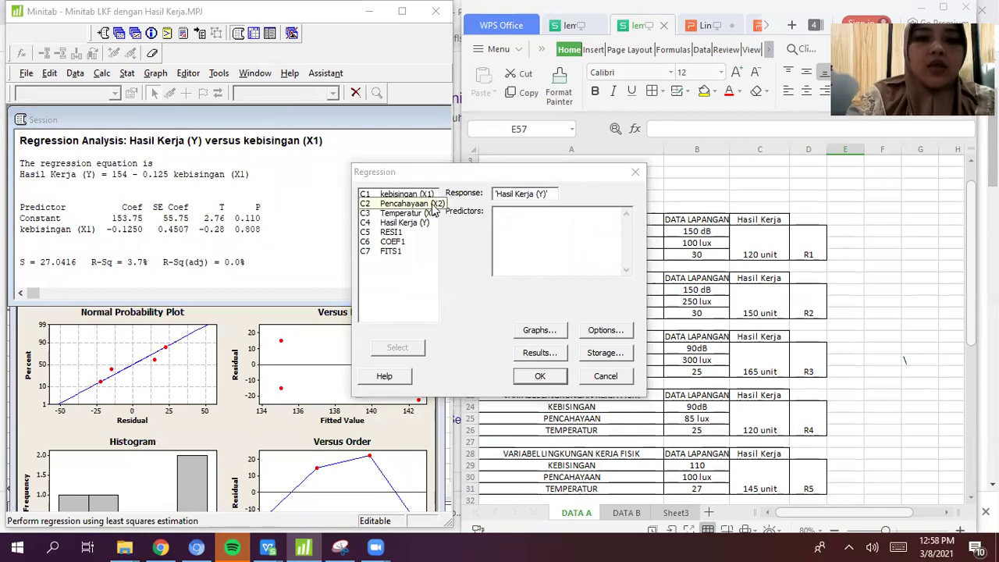
left_click(414, 204)
left_click(398, 347)
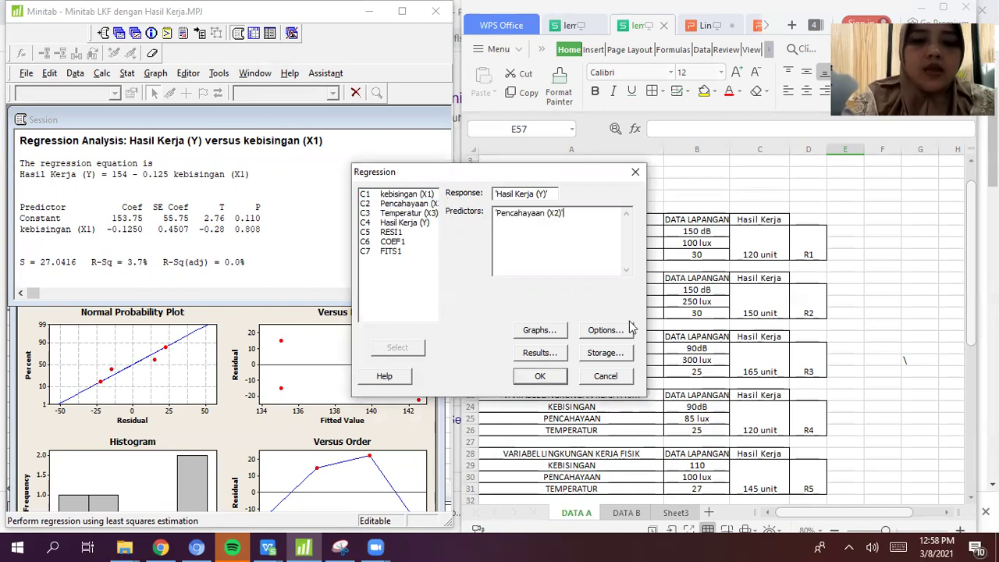
Keep regular residuals with four-in-one plots, and results showing the regression equation, coefficients, s, R-squared and basic analysis of variance
left_click(540, 331)
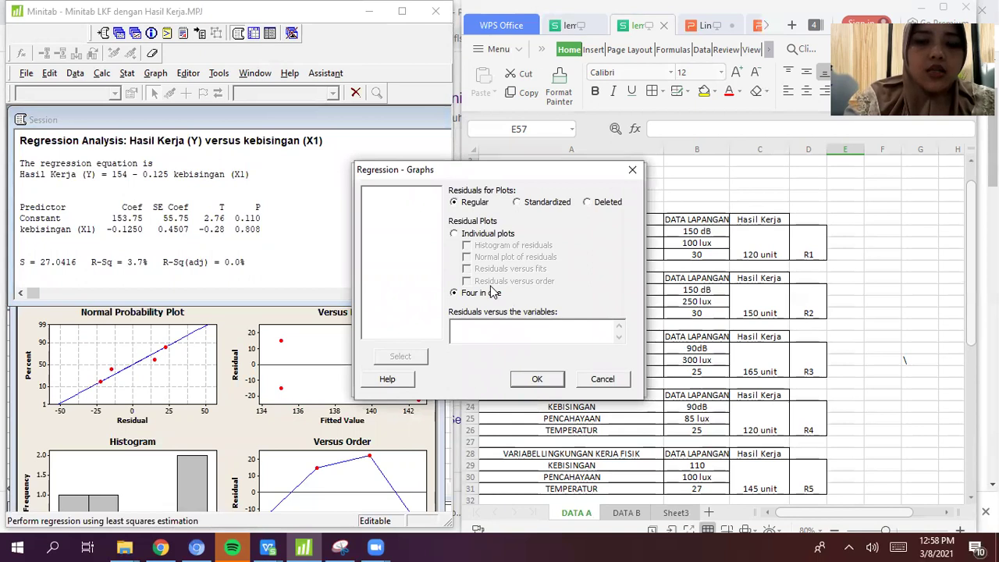
left_click(537, 379)
left_click(541, 354)
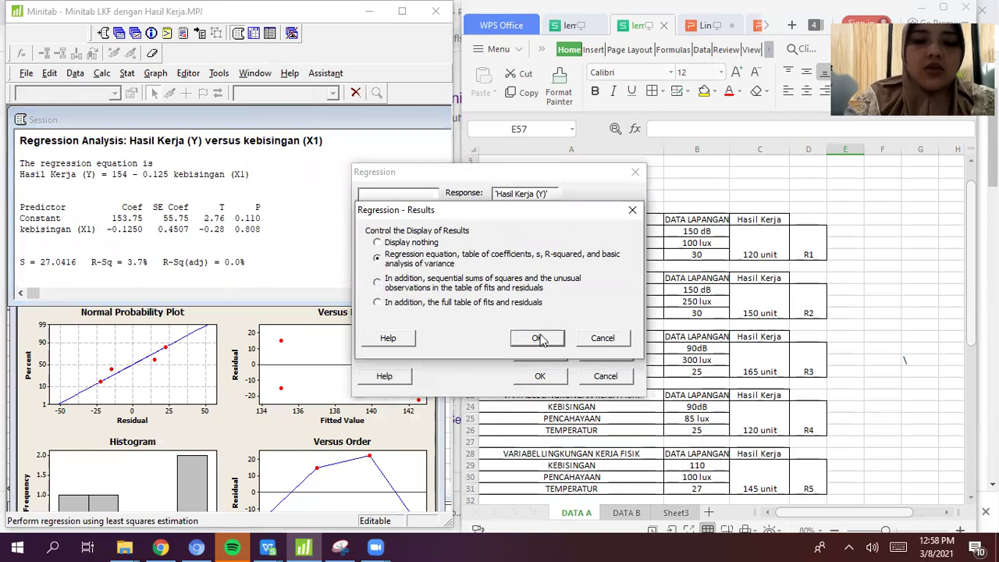
left_click(539, 338)
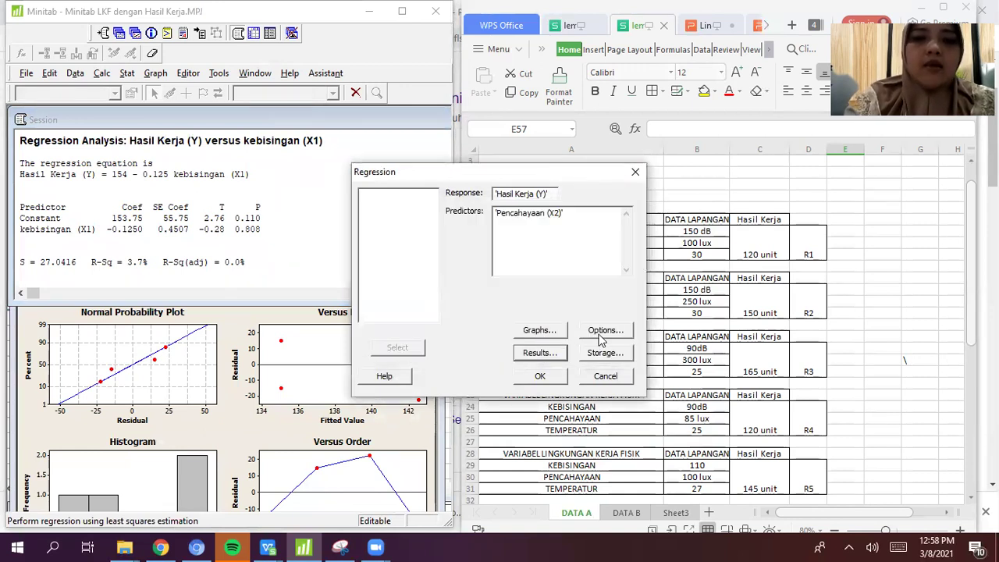
Run the Pencahayaan (X2) regression with Fit intercept enabled and residuals, coefficients and fits stored
left_click(601, 337)
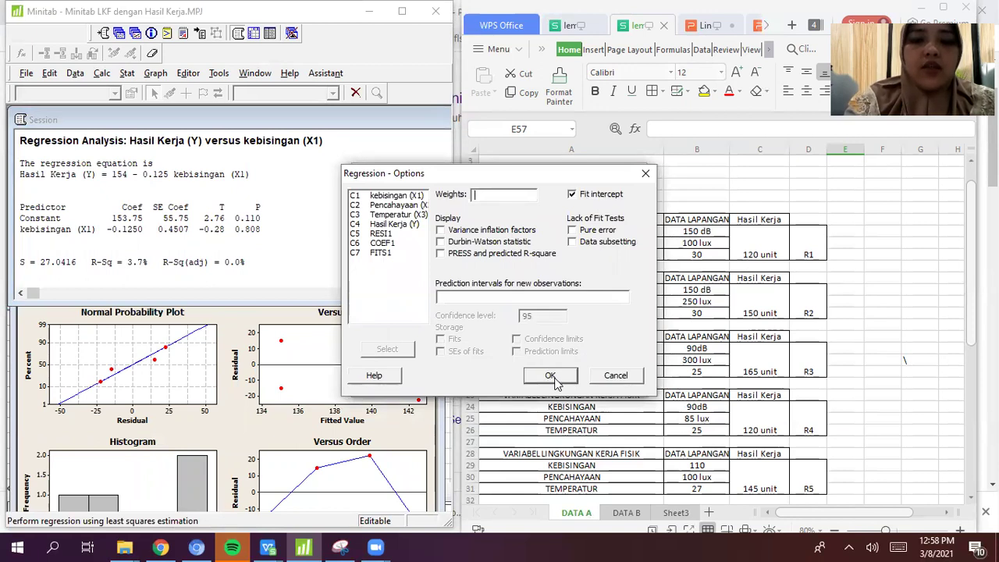
left_click(550, 376)
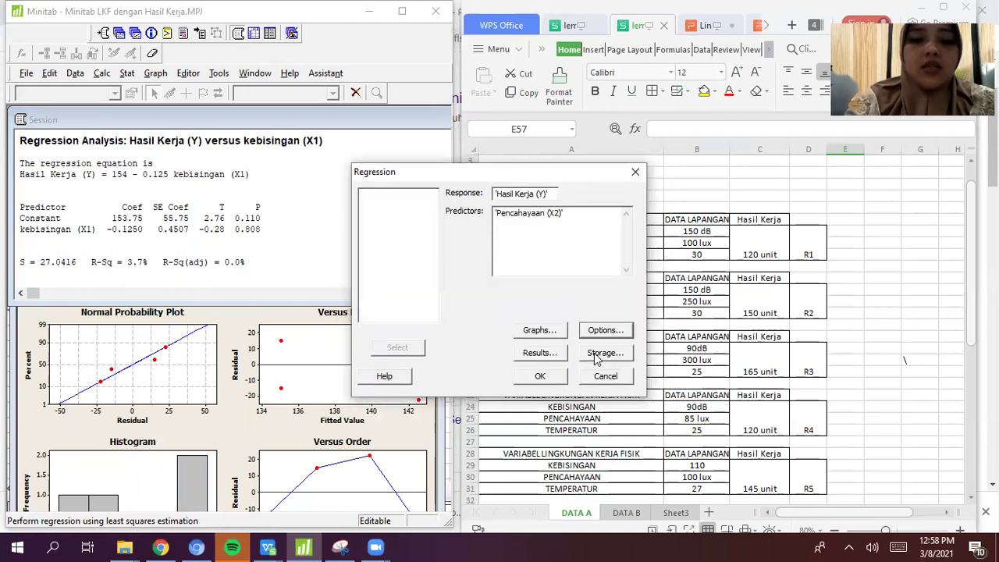
left_click(597, 354)
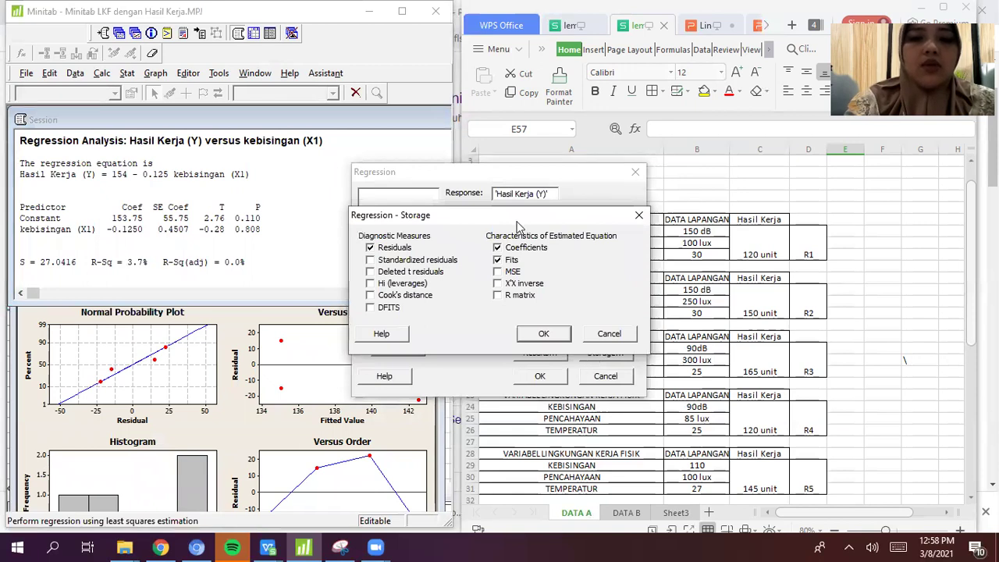
left_click(539, 344)
left_click(538, 375)
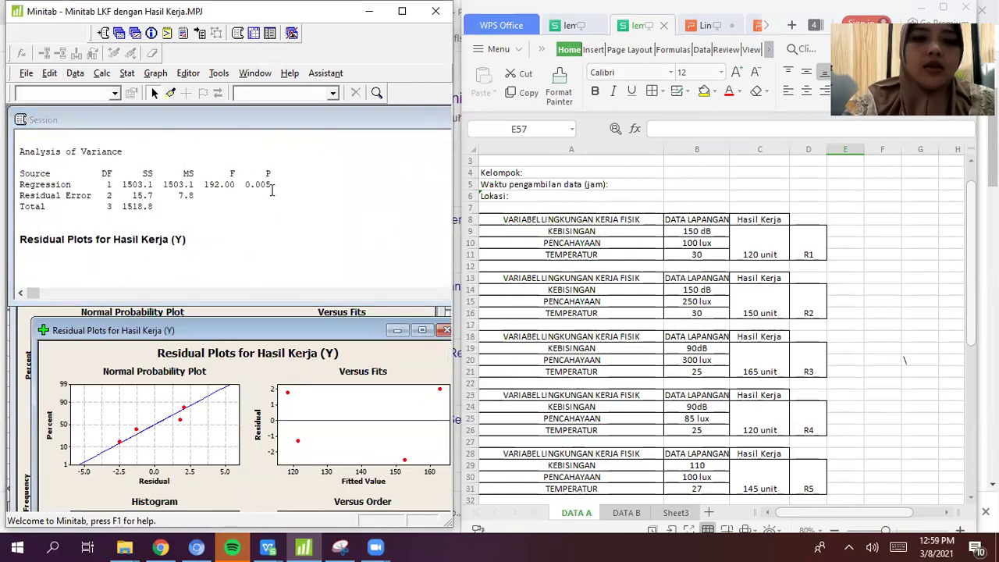
Check the analysis of variance in the Session output and move the new Residual Plots window slightly lower, clear of the output
left_click(242, 177)
key("Home")
key("Up")
key("Up")
key("Up")
key("Up")
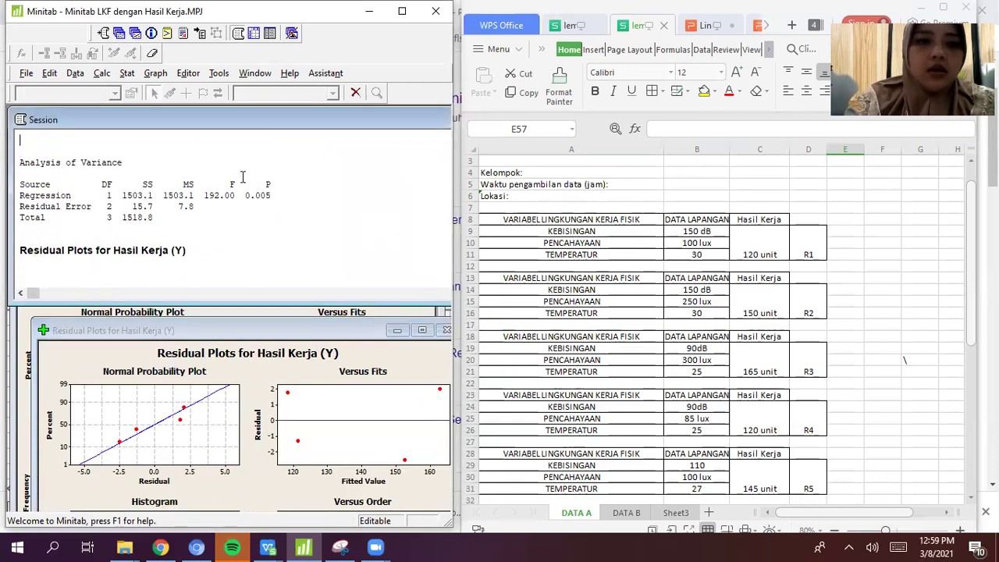
left_click(348, 304)
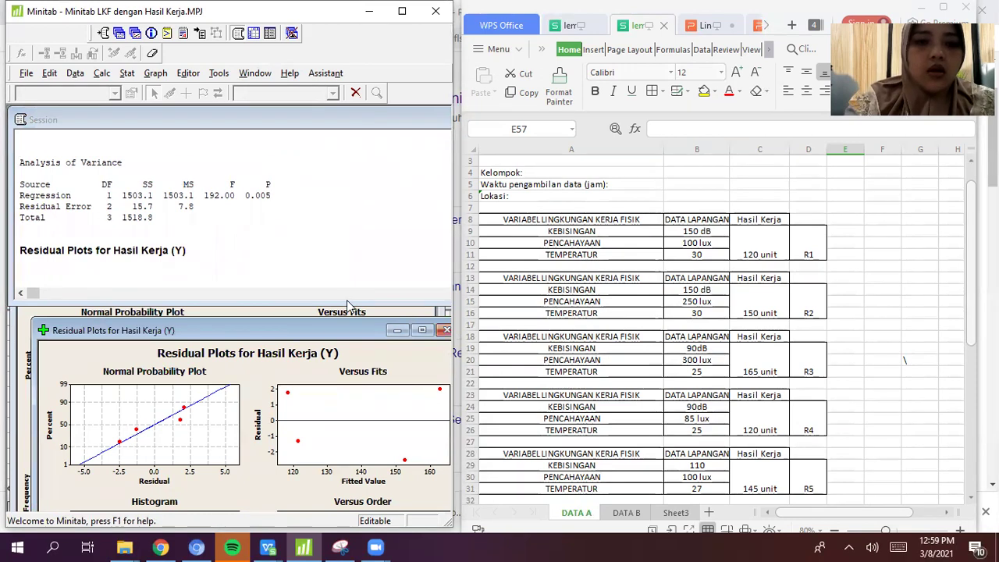
left_click_drag(355, 331, 338, 360)
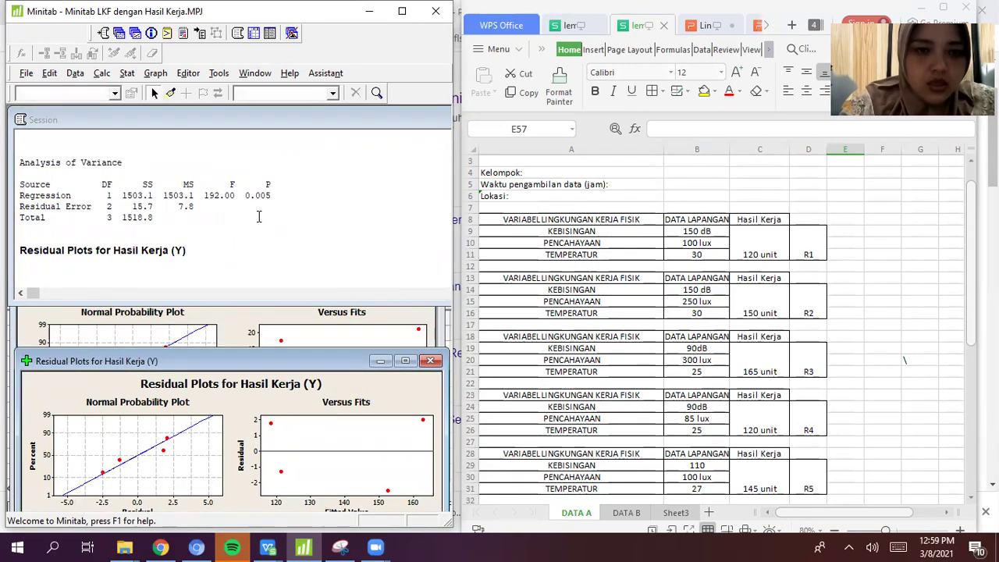
Examine the Session output for Hasil Kerja (Y) versus Pencahayaan (X2): regression equation, coefficients, R-squared, and the predictor's P value
left_click(329, 196)
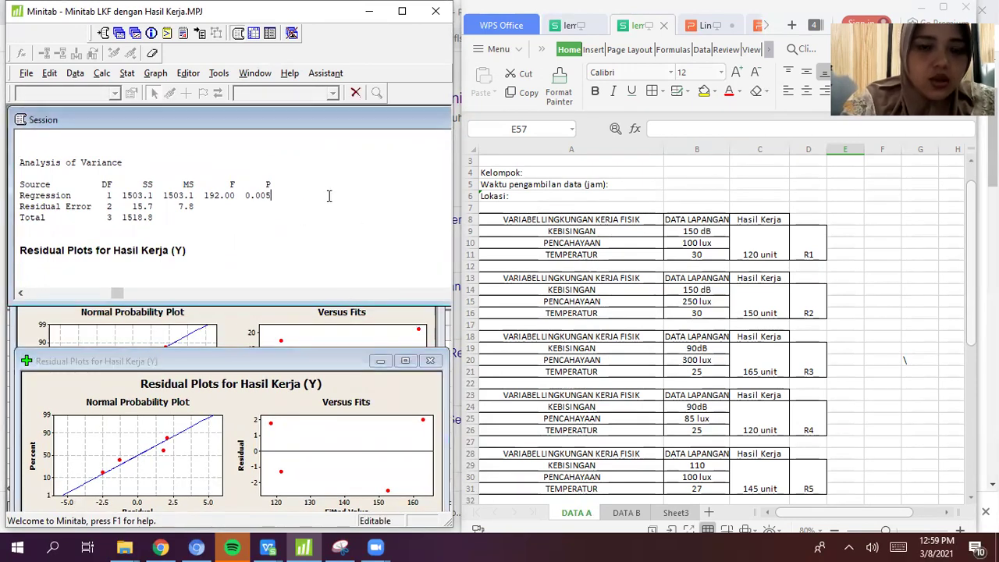
key("Home")
key("Up")
key("Up")
key("Up")
key("Up")
key("Up")
key("Up")
key("Up")
key("Up")
key("Up")
key("Up")
key("Up")
key("Up")
key("Up")
key("Up")
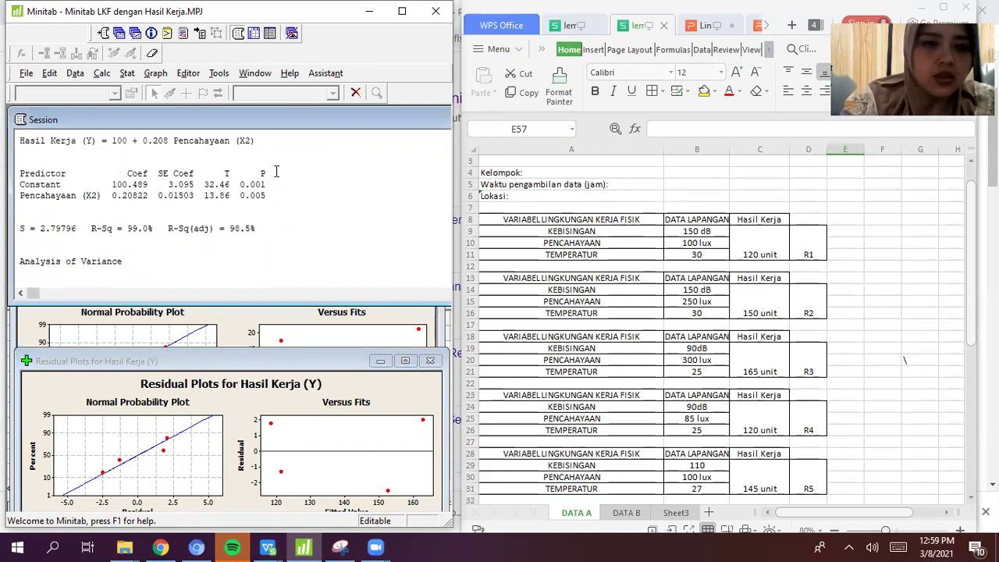
key("Up")
key("Up")
key("Up")
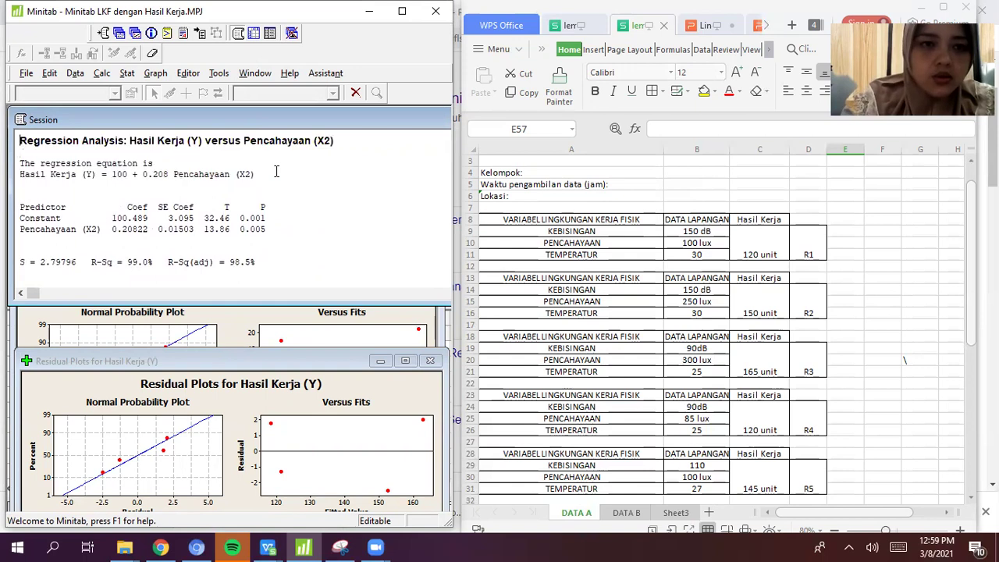
mouse_move(337, 153)
left_mouse_down()
mouse_move(181, 153)
mouse_move(336, 154)
left_mouse_up()
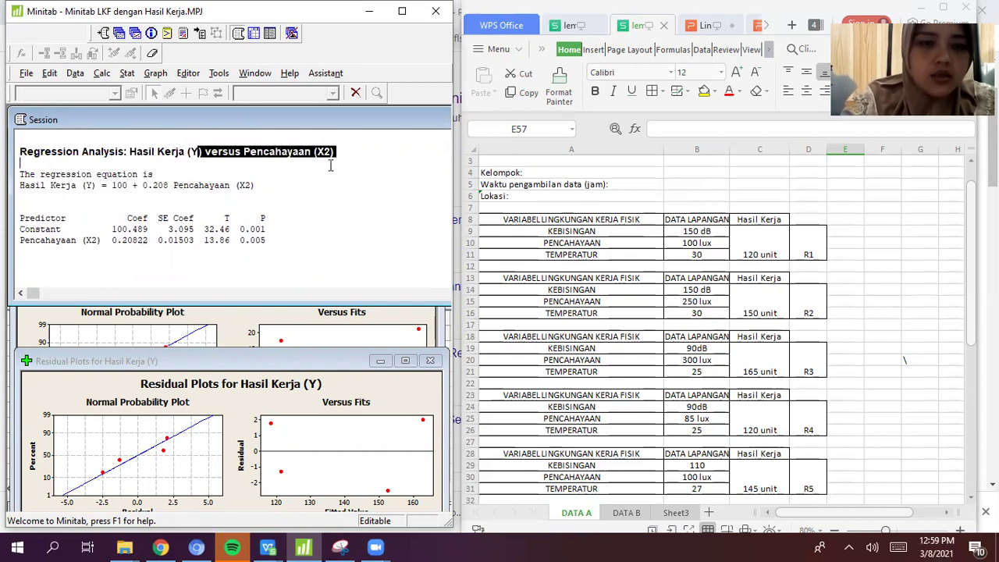
left_click(311, 225)
left_click_drag(271, 244, 235, 244)
Add the note "PValue<0.05" on the blank line below the coefficient table in the Session output
left_click(230, 264)
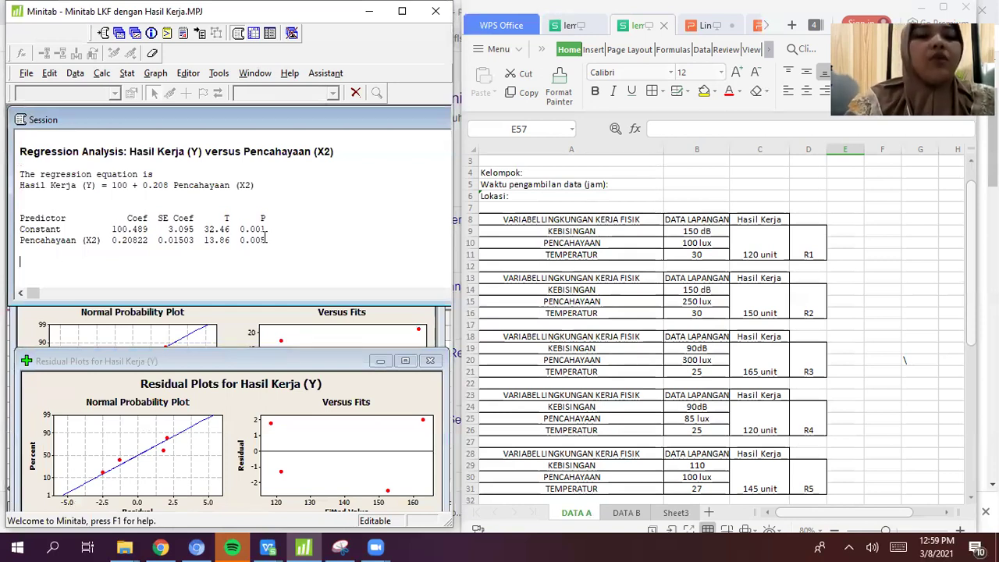
type("PValu")
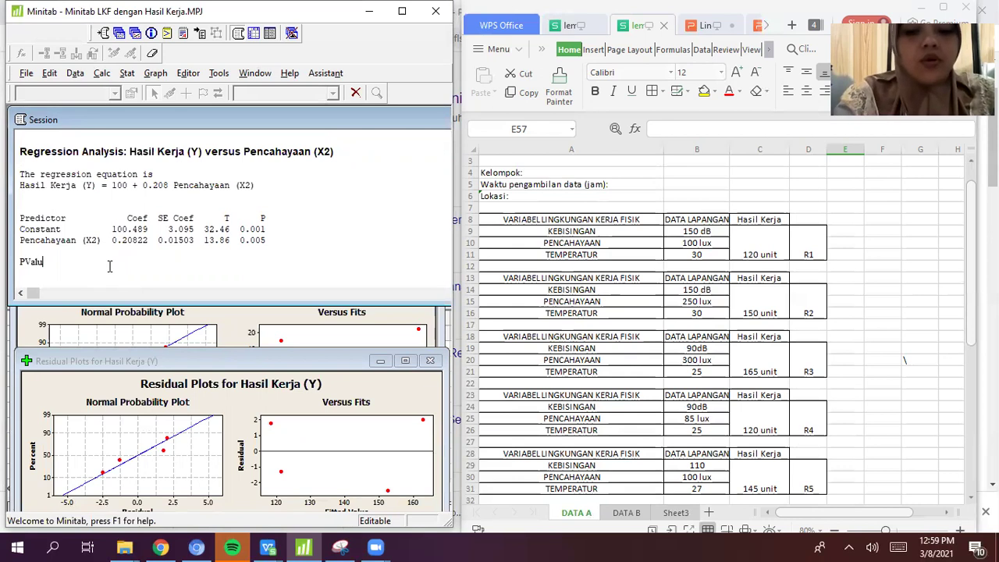
type("e,0.05")
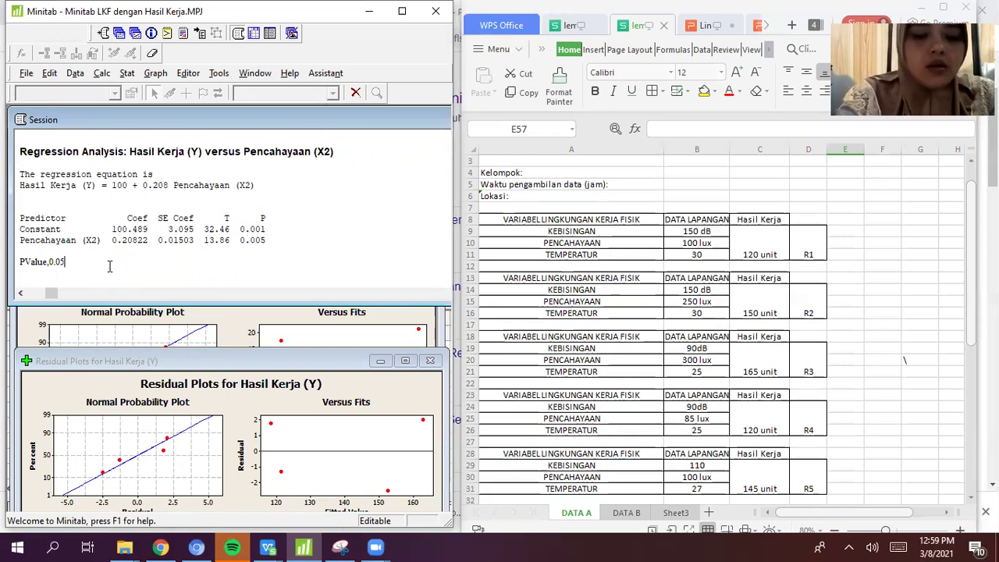
key("BackSpace")
key("BackSpace")
key("BackSpace")
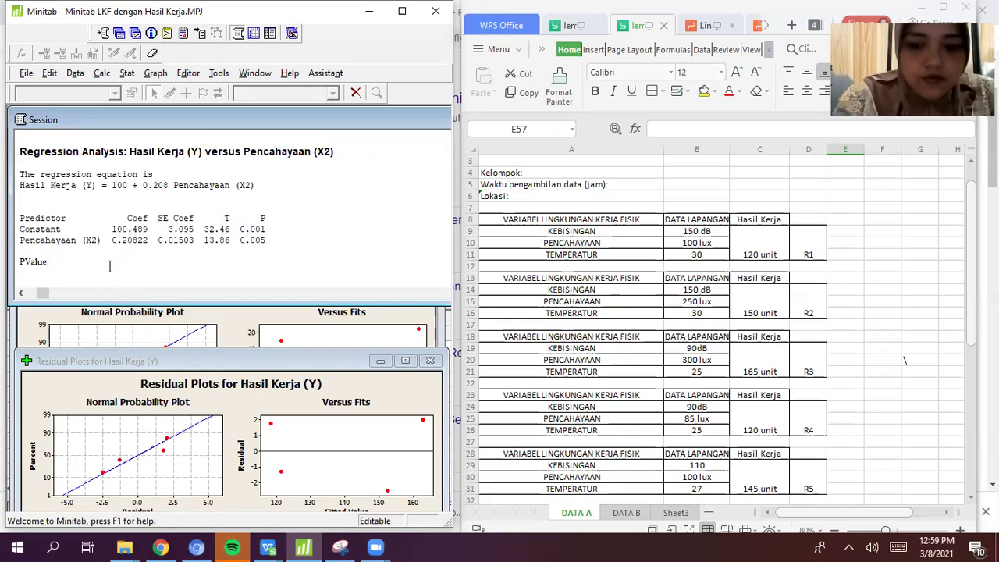
type("0.05")
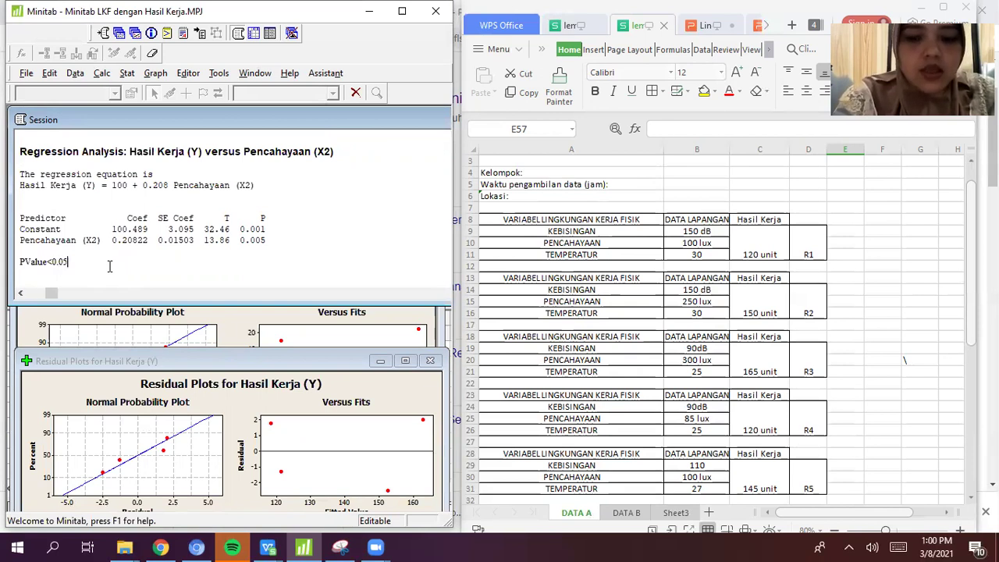
Complete the P value note with "---> variable pencahayaan mempengaruhi variabel hasil kerja" in the Session output
type(" ---> vari")
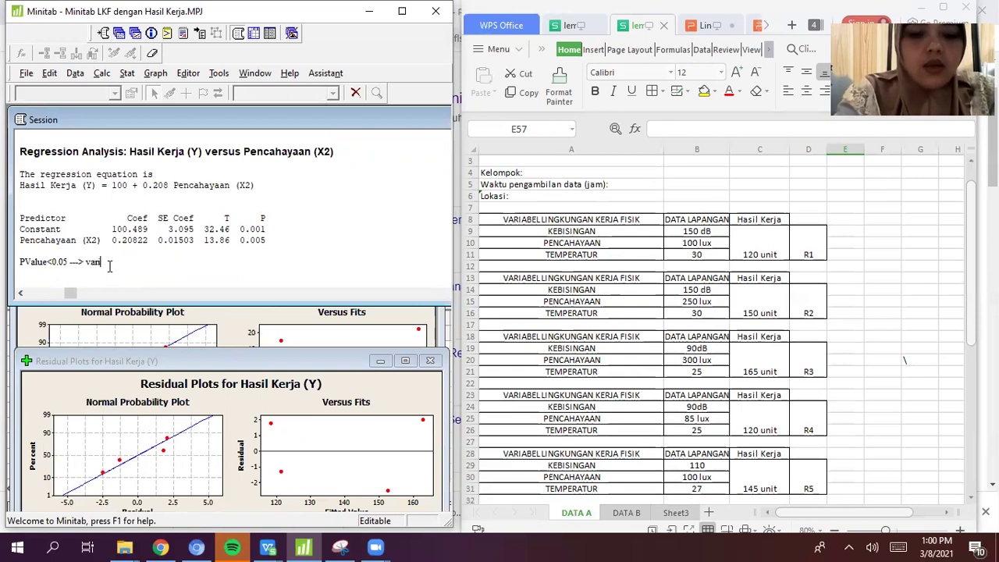
type("able hasil ker")
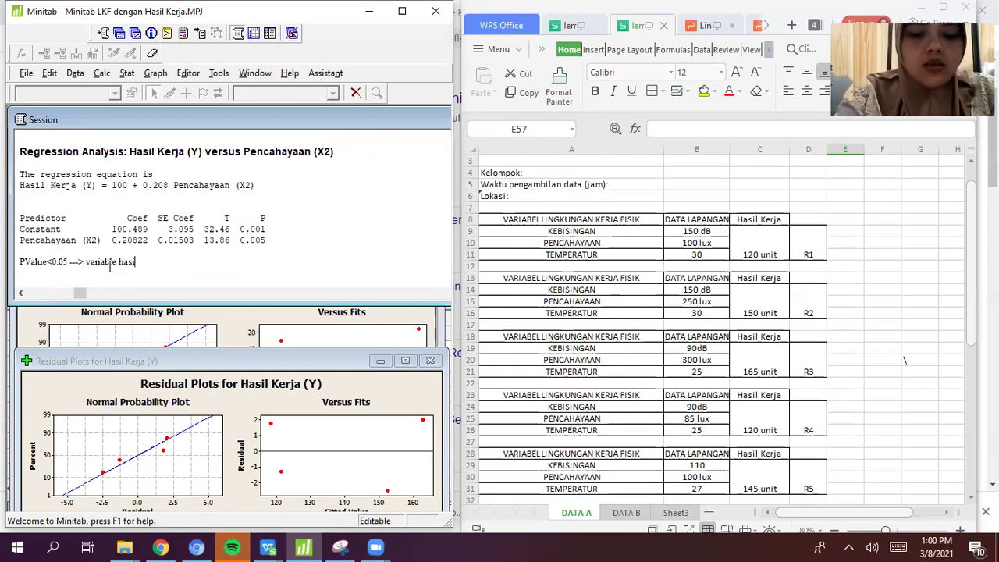
key("BackSpace")
key("BackSpace")
key("BackSpace")
key("BackSpace")
key("BackSpace")
key("BackSpace")
key("BackSpace")
key("BackSpace")
key("BackSpace")
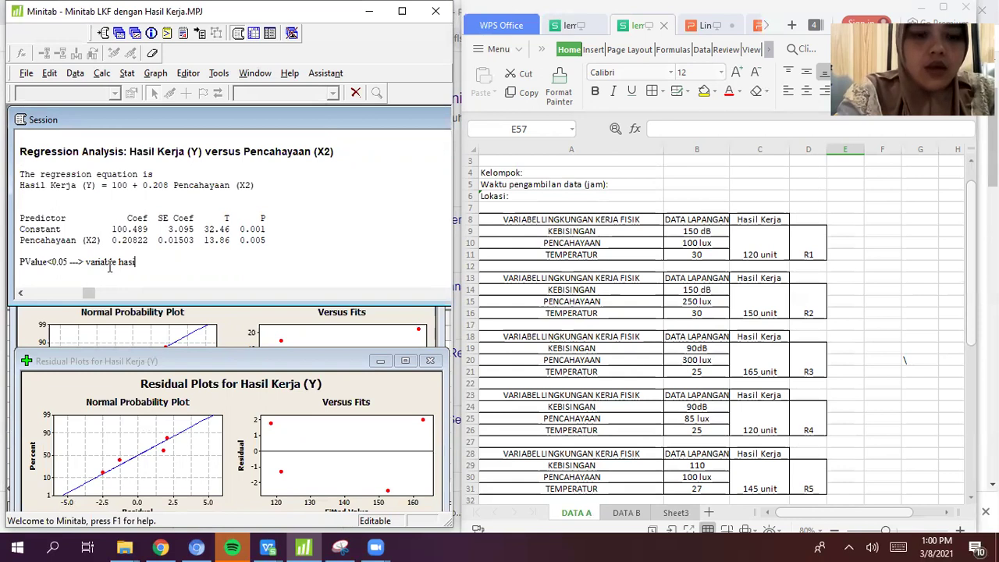
type("penc")
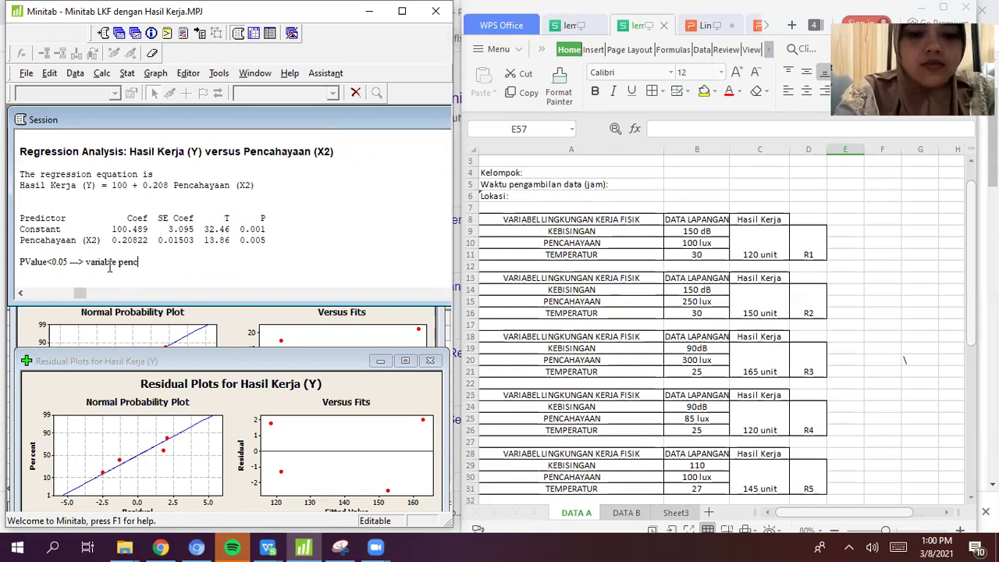
type("ahayaan mempen")
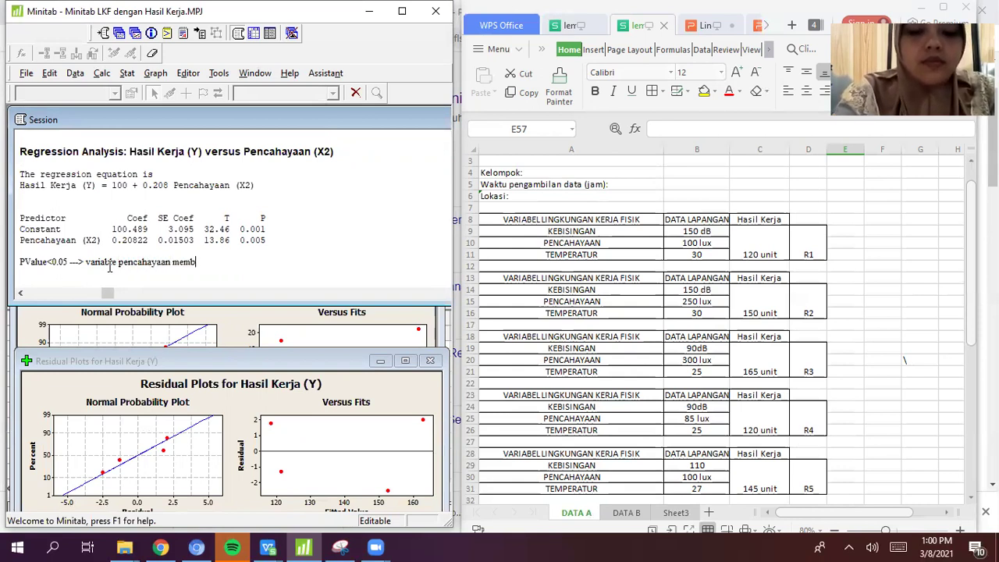
type("garuhi")
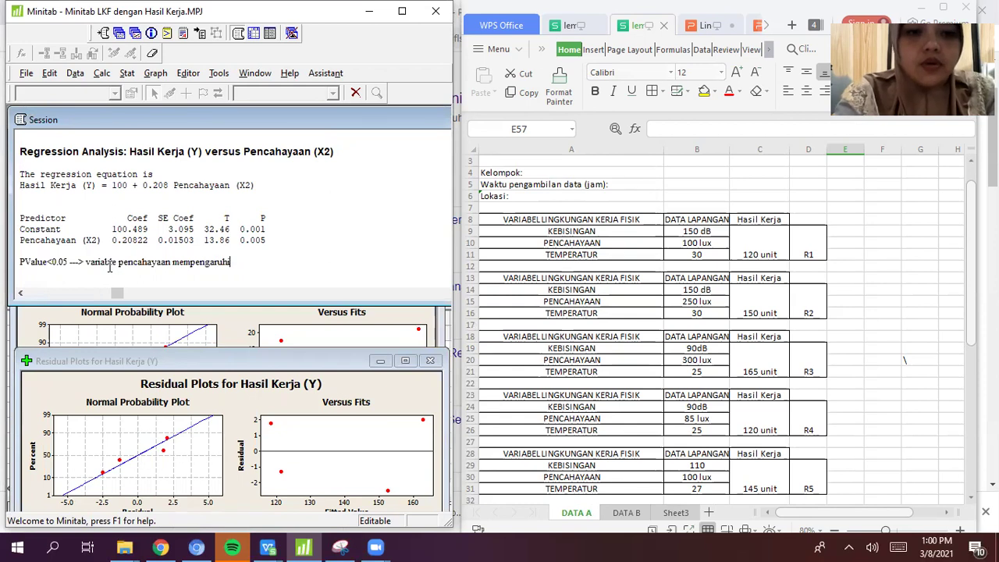
type(" variabel ")
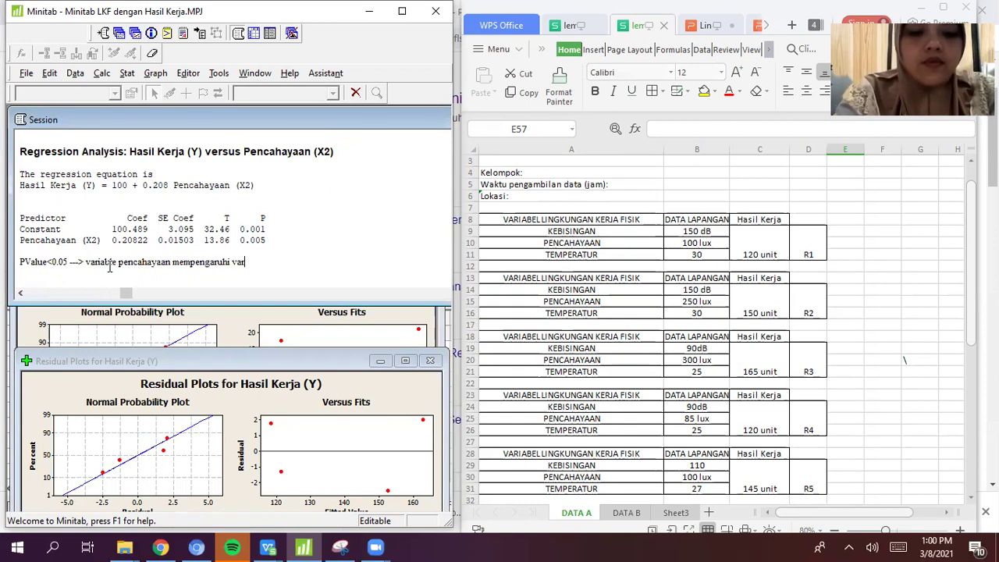
type("hasil kerja")
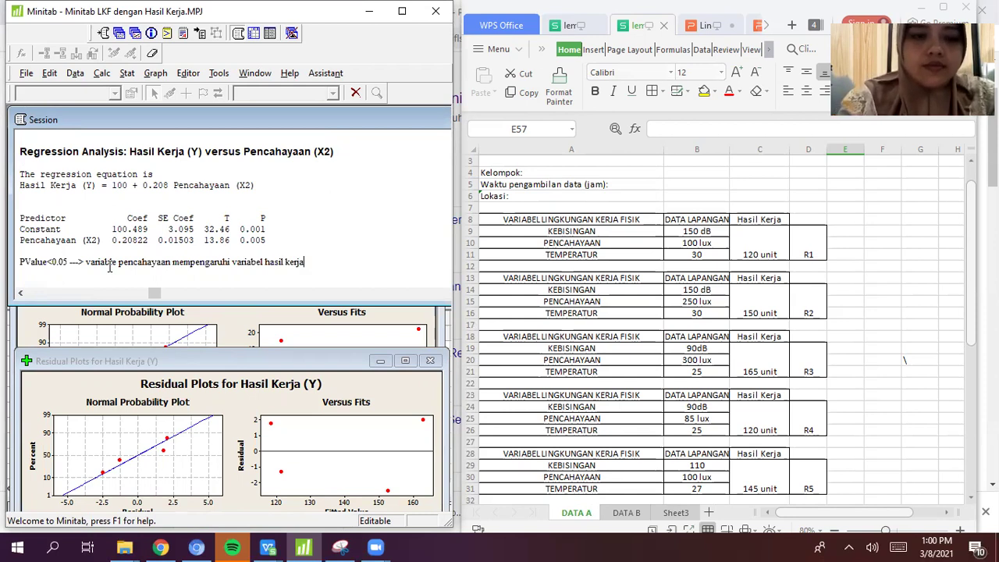
Examine the R-squared line and the regression equation for Hasil Kerja (Y) versus Pencahayaan (X2) in the Session output
key("Down")
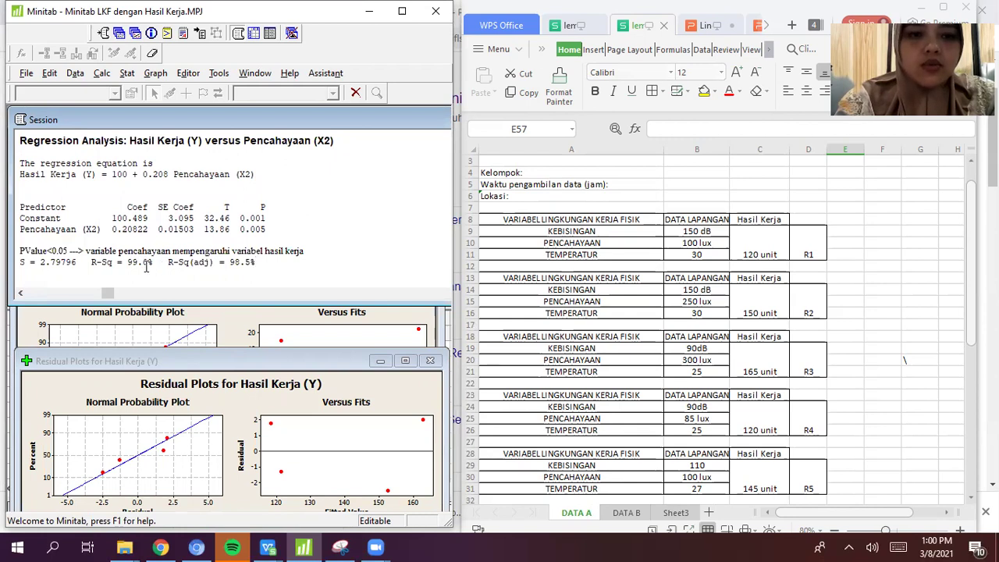
key("Up")
key("Up")
key("Up")
key("Home")
key("Up")
key("Up")
key("Up")
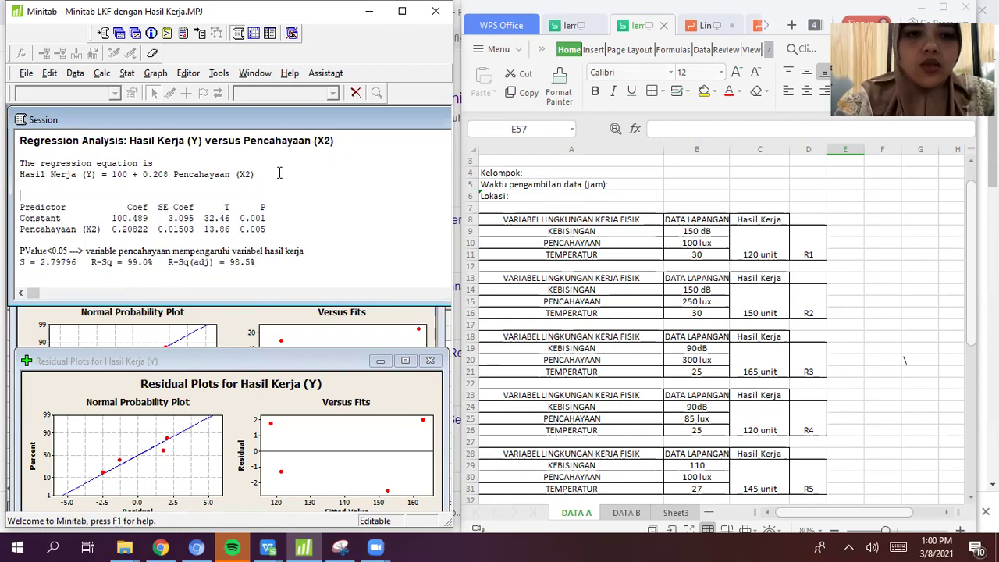
left_click_drag(278, 173, 18, 174)
left_click(318, 225)
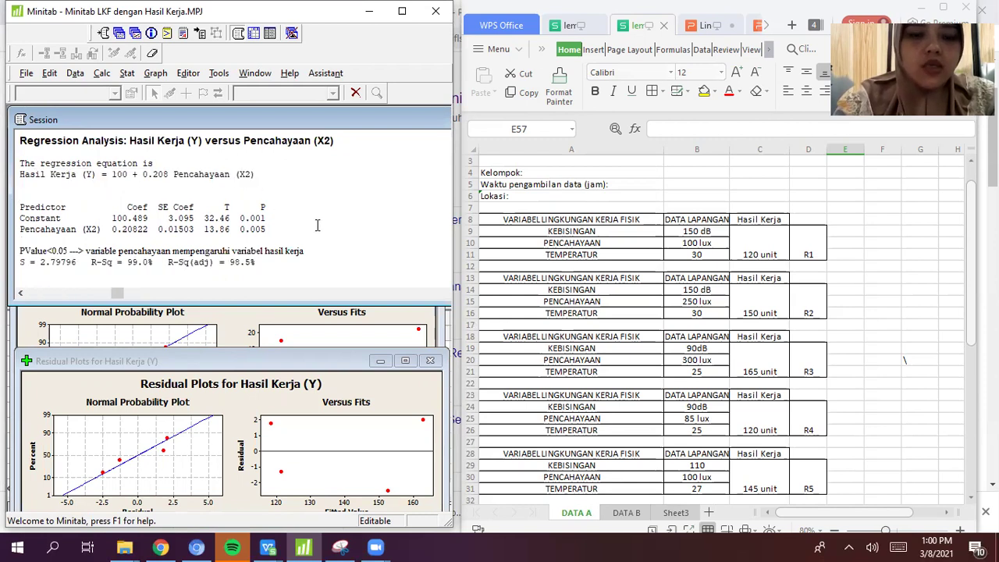
Insert a blank line below the R-Sq line and go down to the end of the Session output
left_click(295, 271)
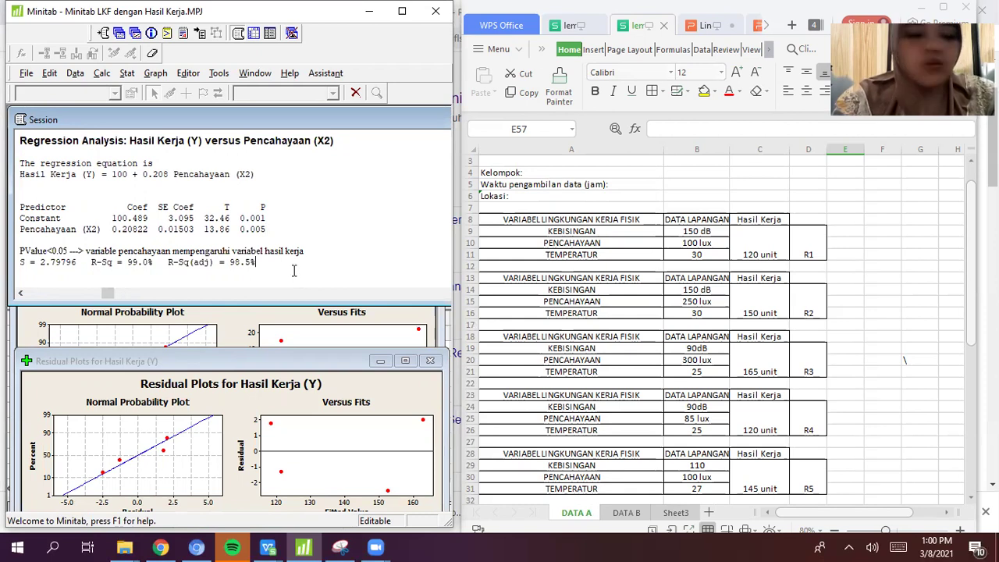
key("Return")
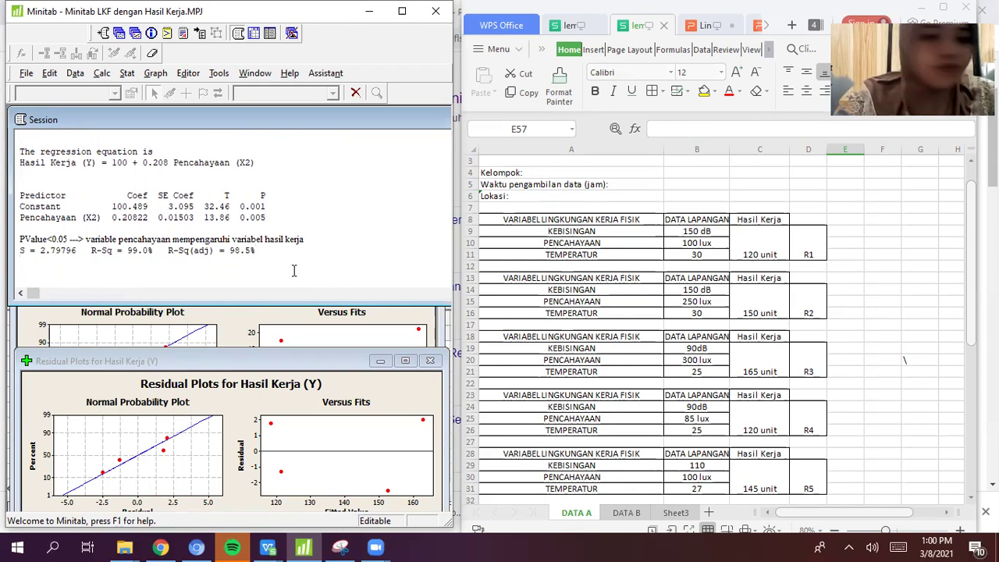
key("Down")
key("Down")
key("Down")
key("Down")
key("Down")
key("Down")
key("Down")
key("Down")
key("Down")
key("Down")
key("Down")
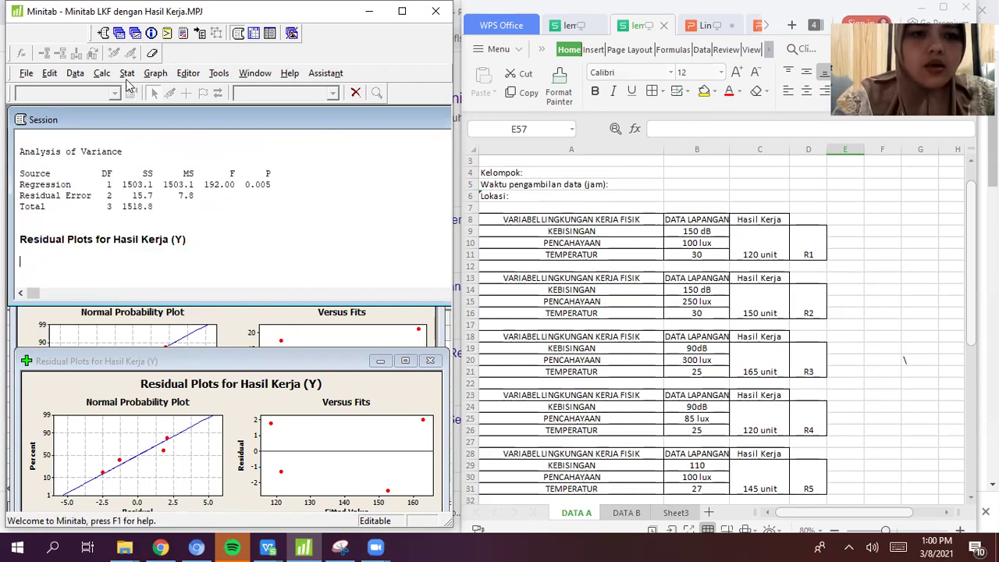
Run a regression of Hasil Kerja (Y) with Temperatur (X3) as the only predictor in place of Pencahayaan (X2)
left_click(127, 77)
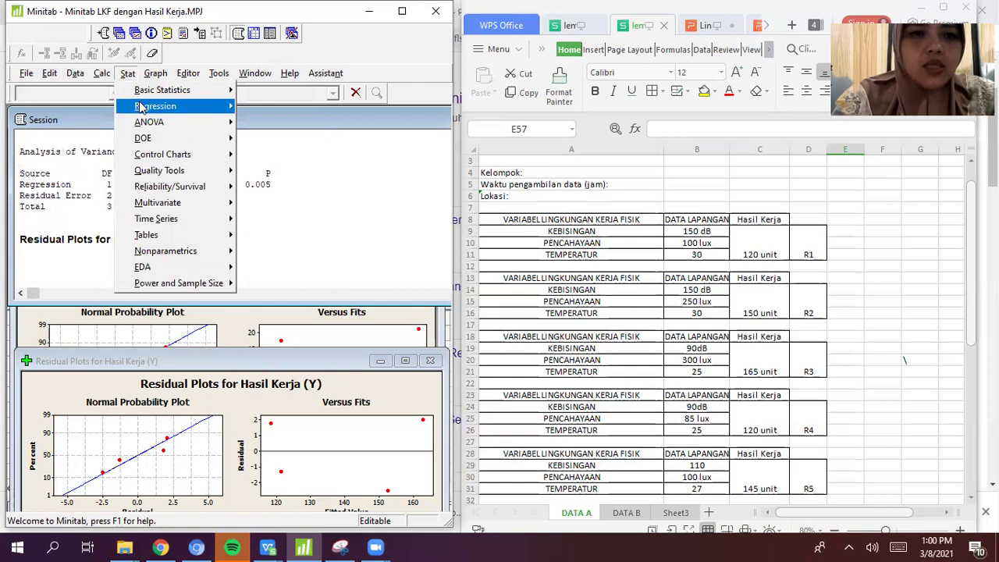
mouse_move(141, 107)
left_click(270, 107)
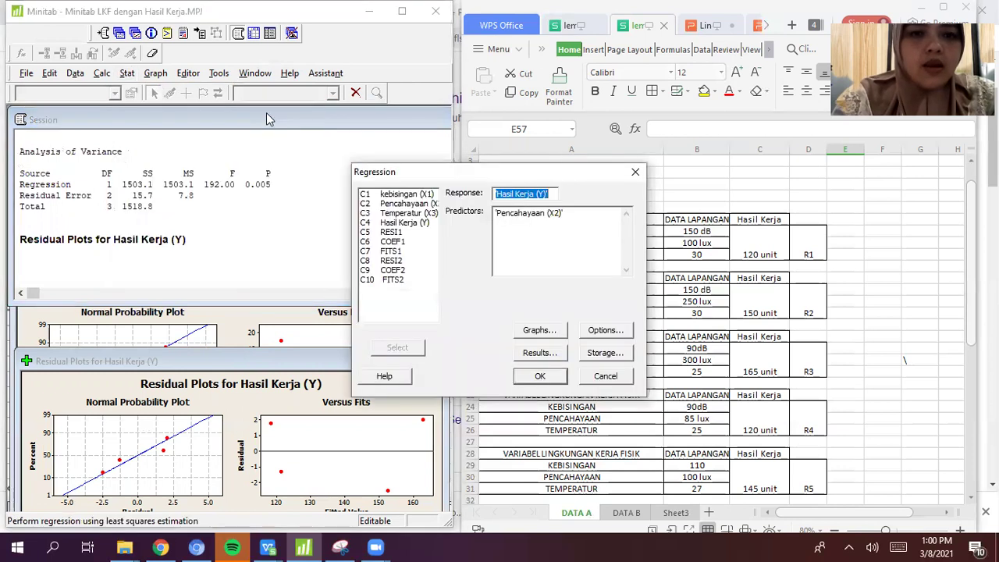
key("Tab")
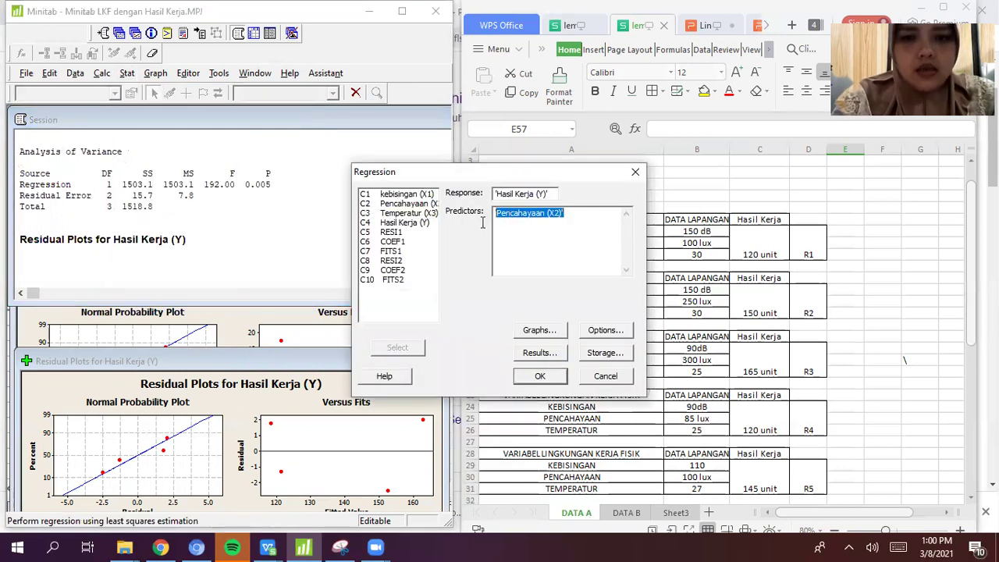
key("Delete")
left_click(421, 213)
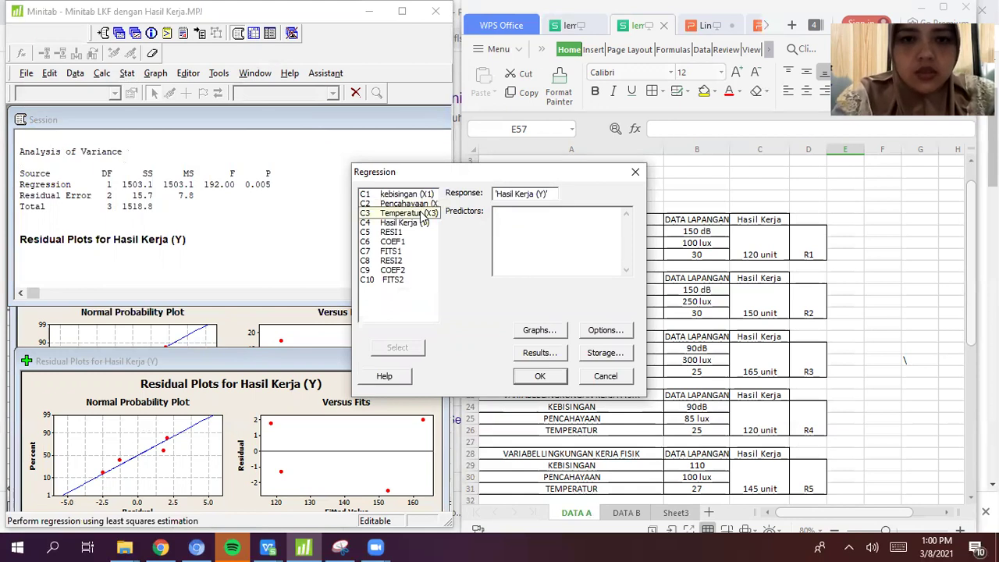
left_click(397, 347)
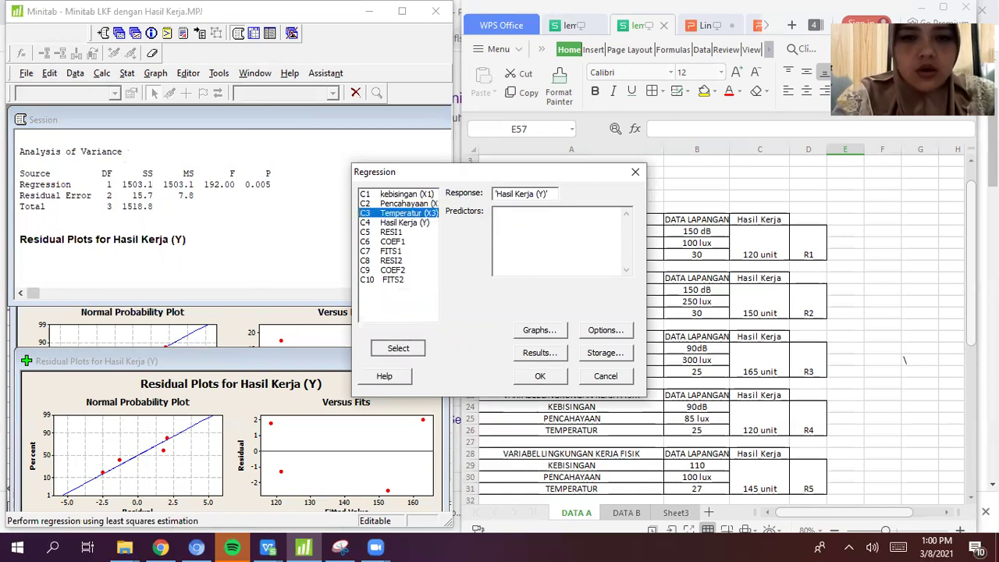
left_click(540, 376)
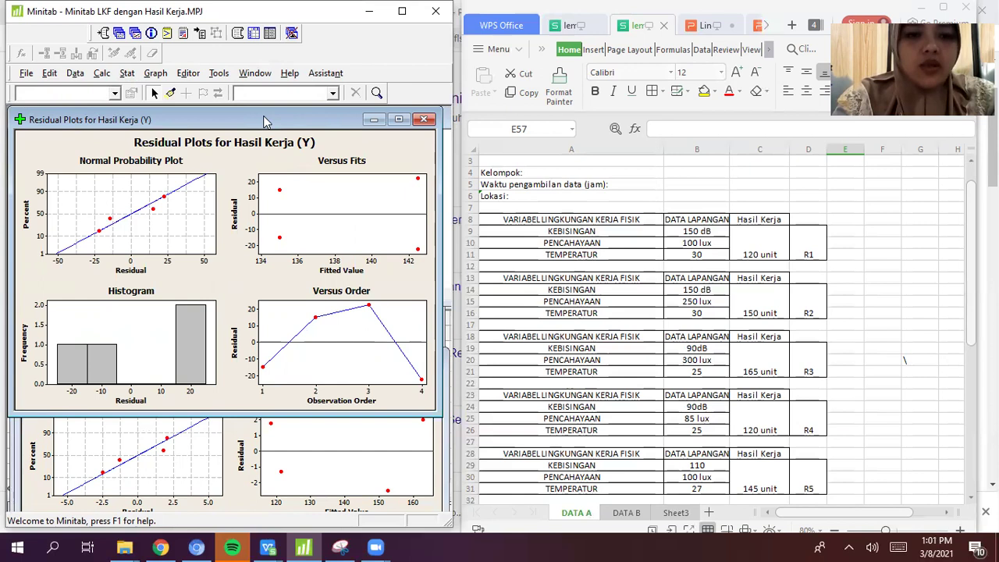
Move the new Residual Plots window lower to uncover the Session output, and inspect its normal probability, fits and order plots
left_click_drag(263, 122, 292, 220)
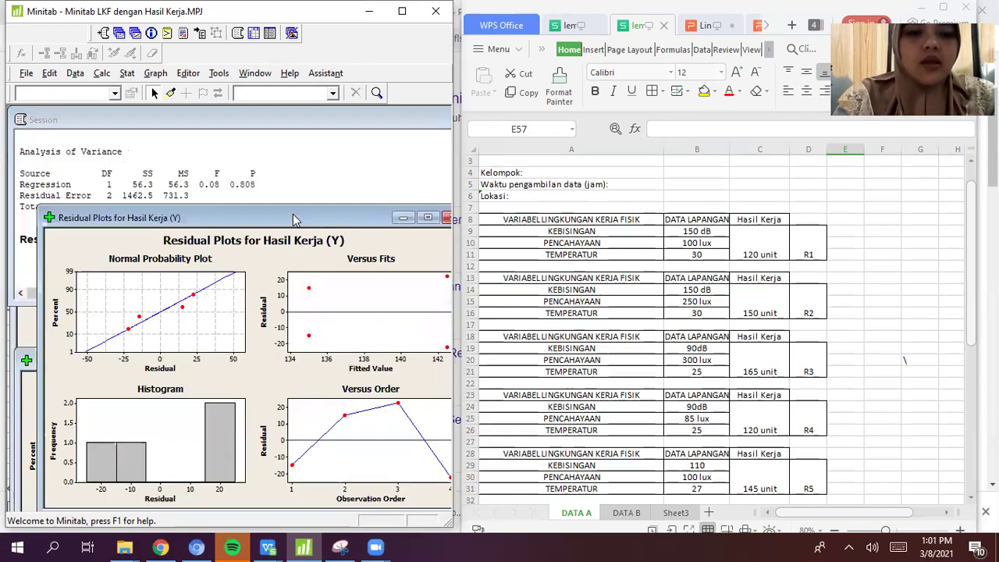
left_click(113, 325)
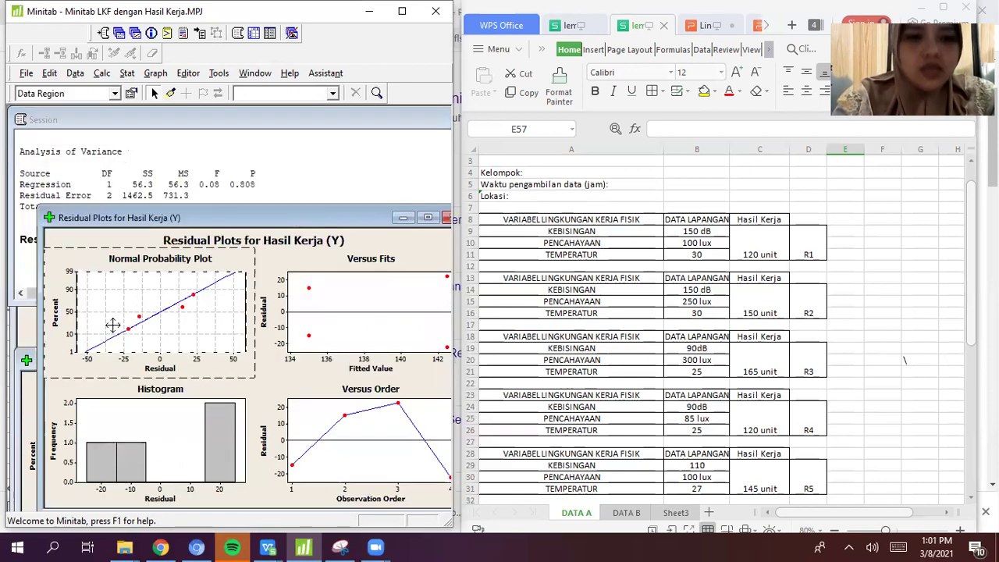
left_click(338, 291)
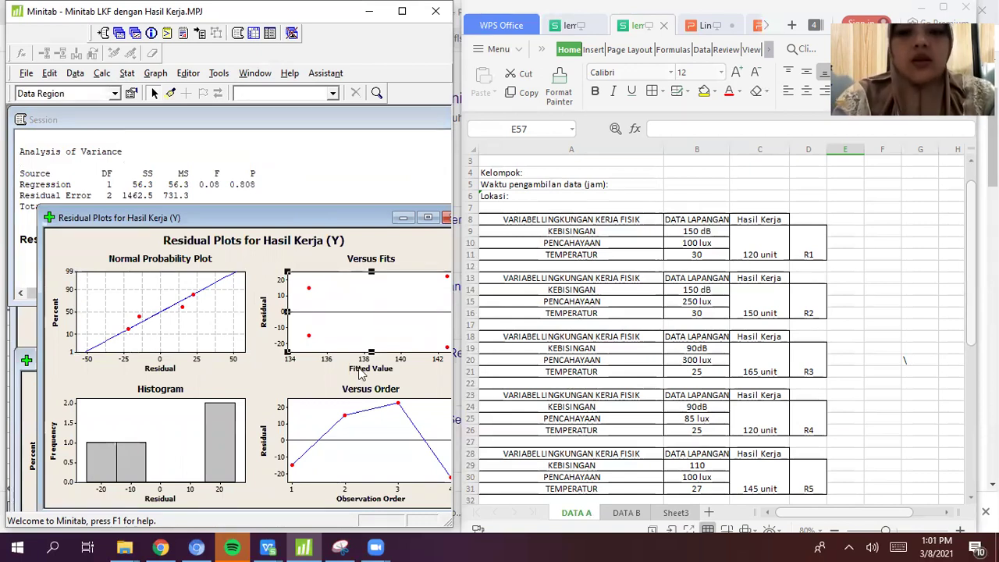
left_click(372, 442)
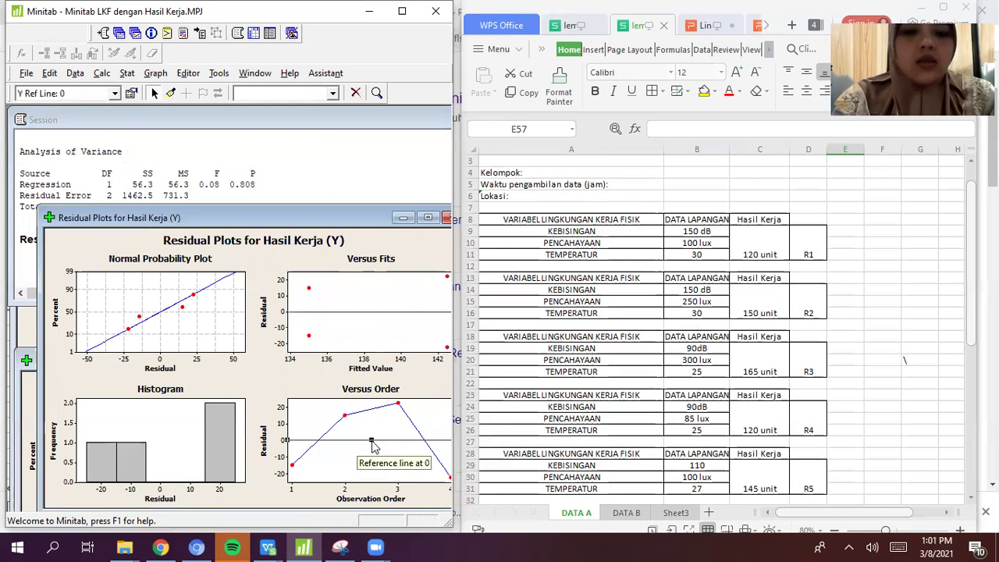
Check the regression P value in the Analysis of Variance table for the Temperatur (X3) regression
left_click(320, 192)
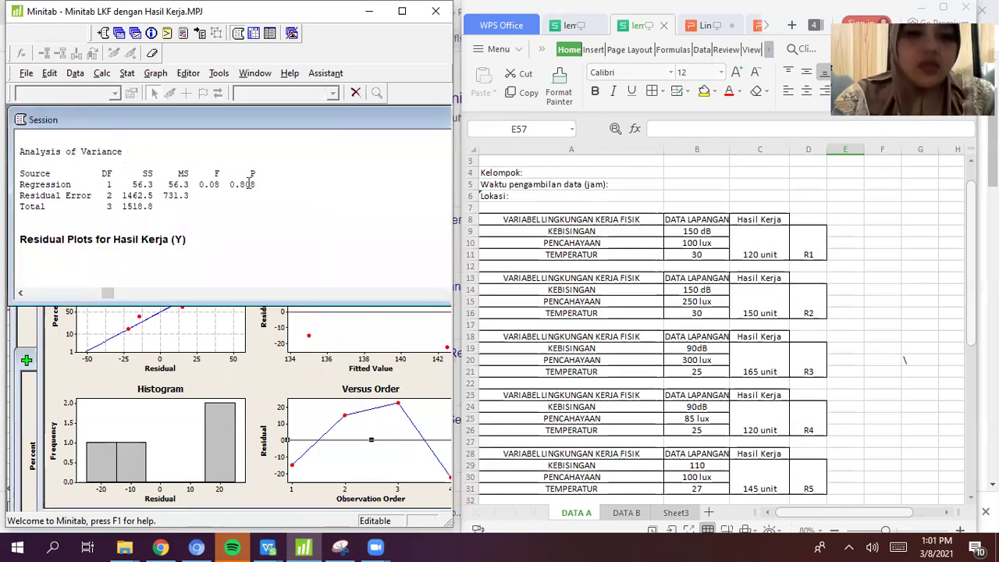
left_click_drag(257, 185, 233, 181)
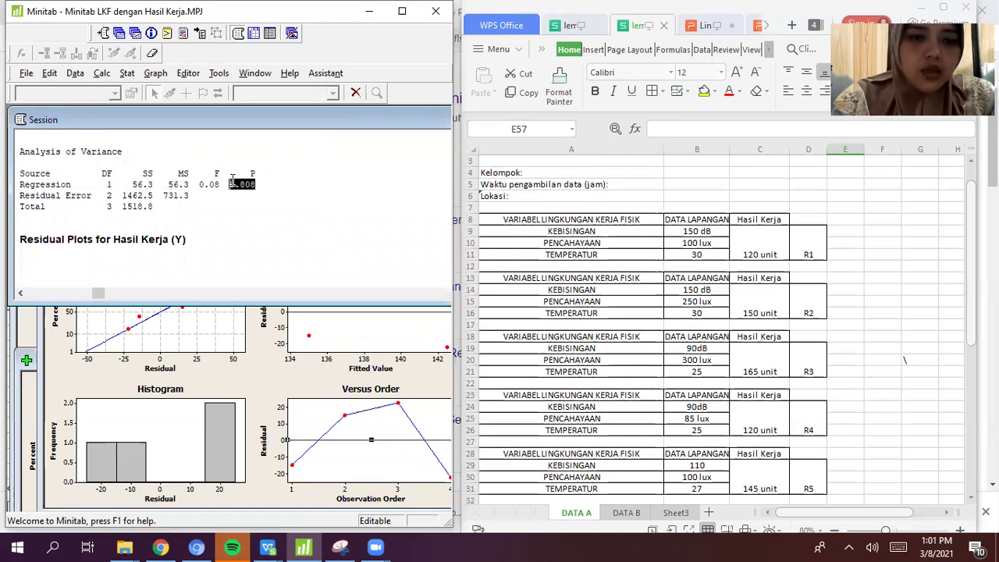
left_click(305, 196)
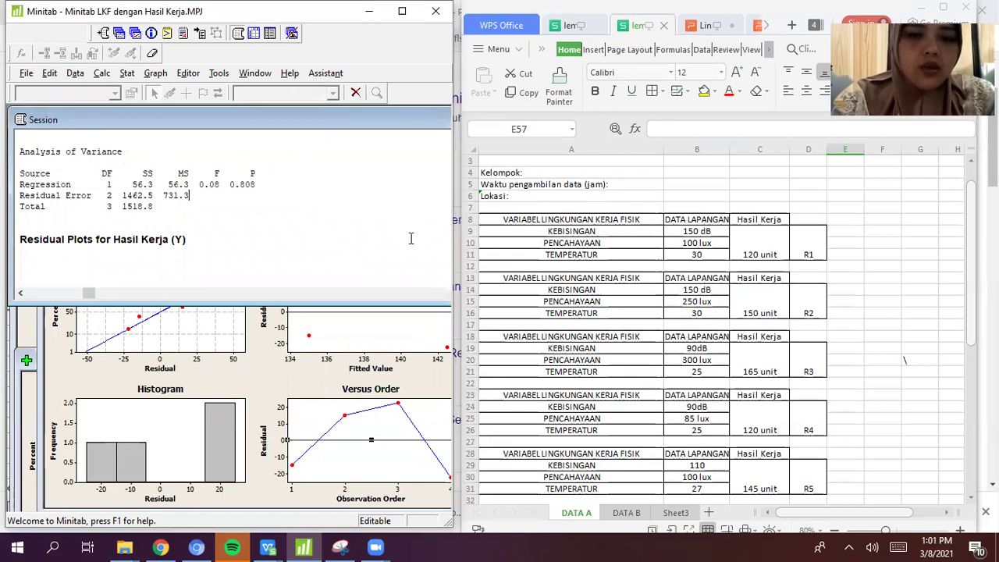
Add the note "PValue>0,05 --> Variable temperatur tidak berpengaruh terhadap hasil kerja" below the Residual Plots heading in the Session output
left_click(154, 257)
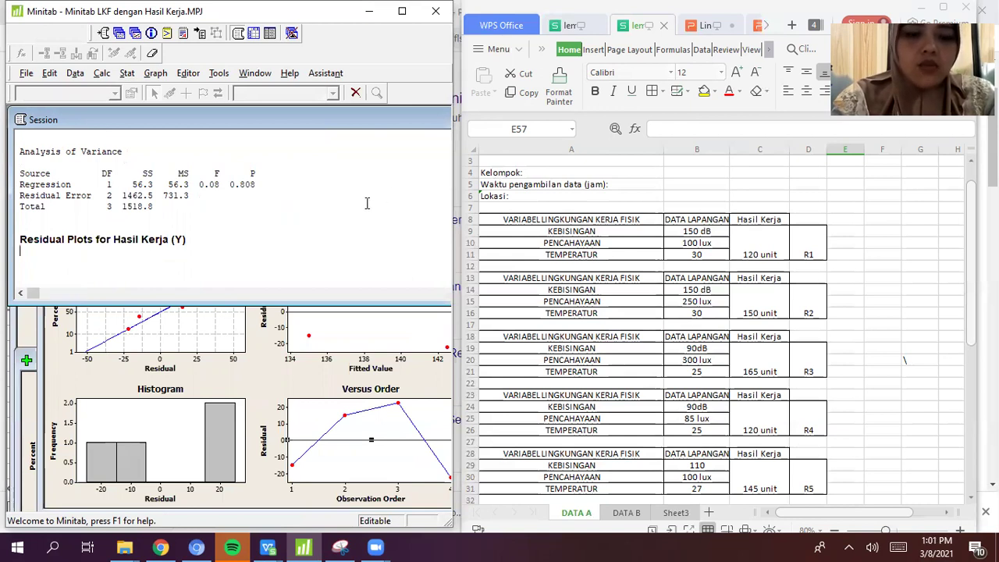
type("PVal")
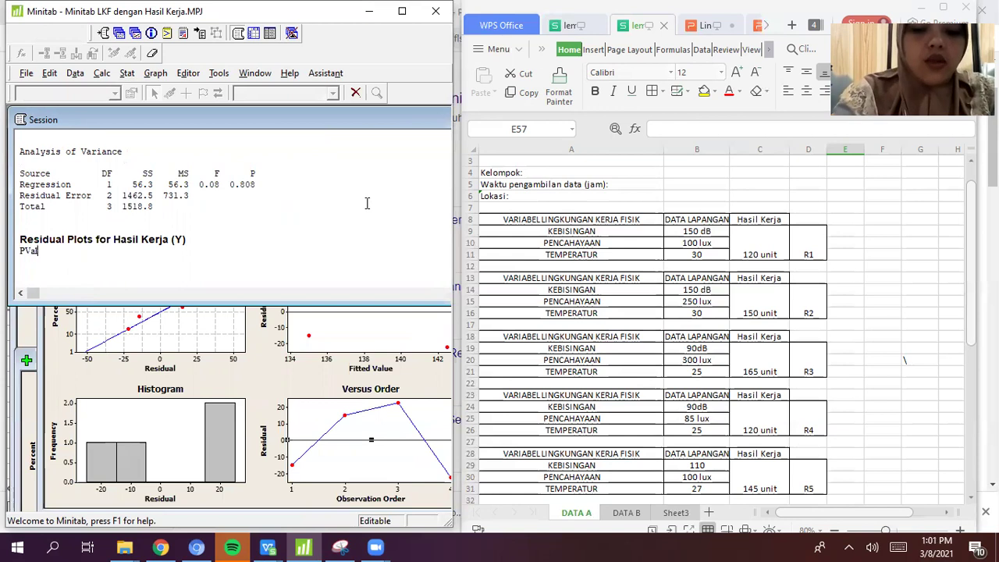
type("ue>")
type("0.")
type("0")
type("5 -")
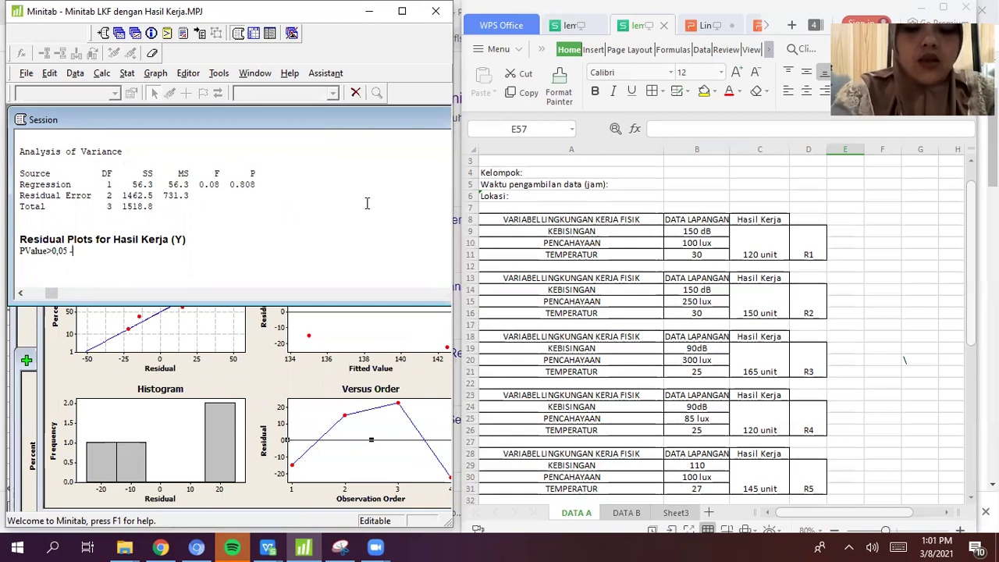
type("-> ")
type("Van")
type("abl")
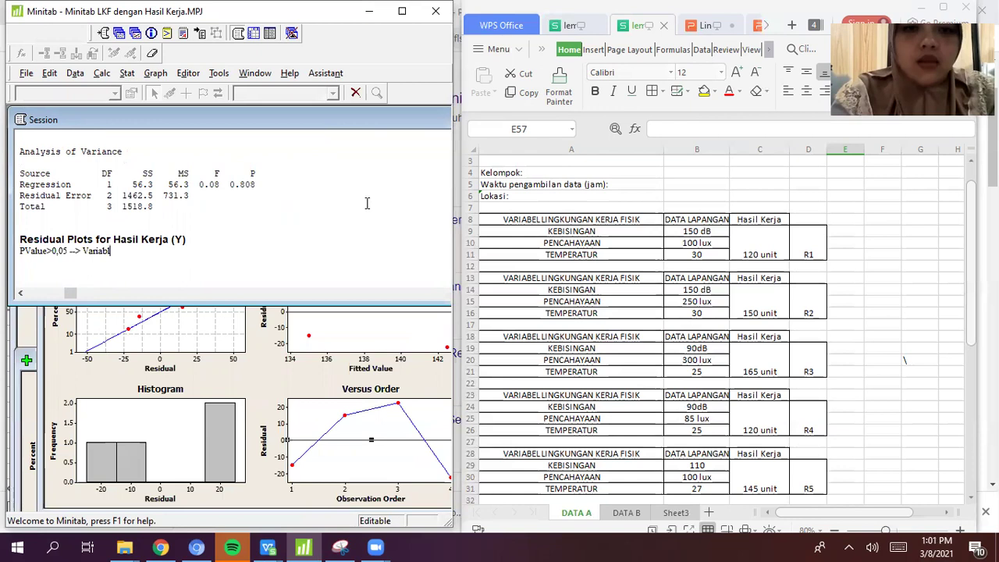
type("e temperatur ")
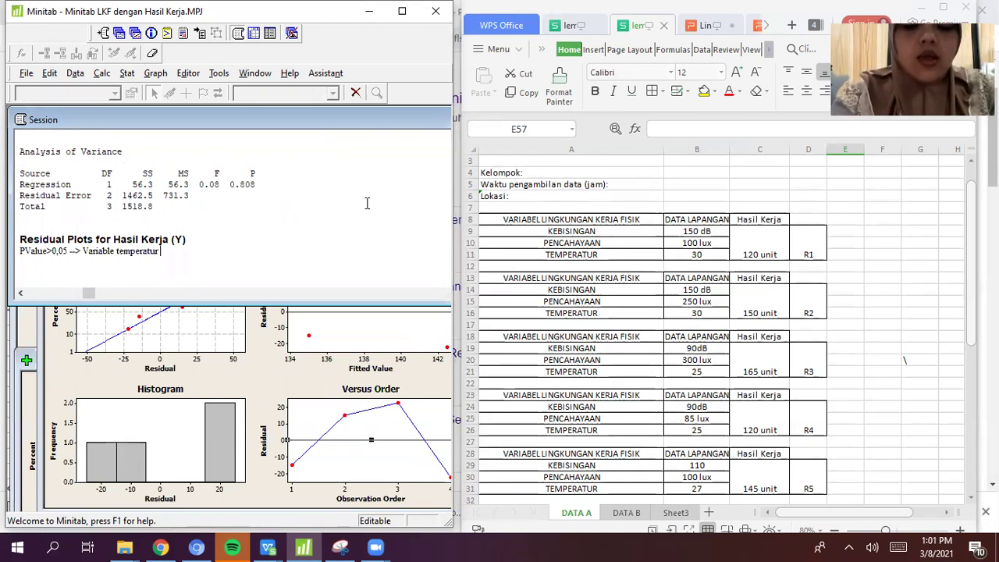
type("tidak berp")
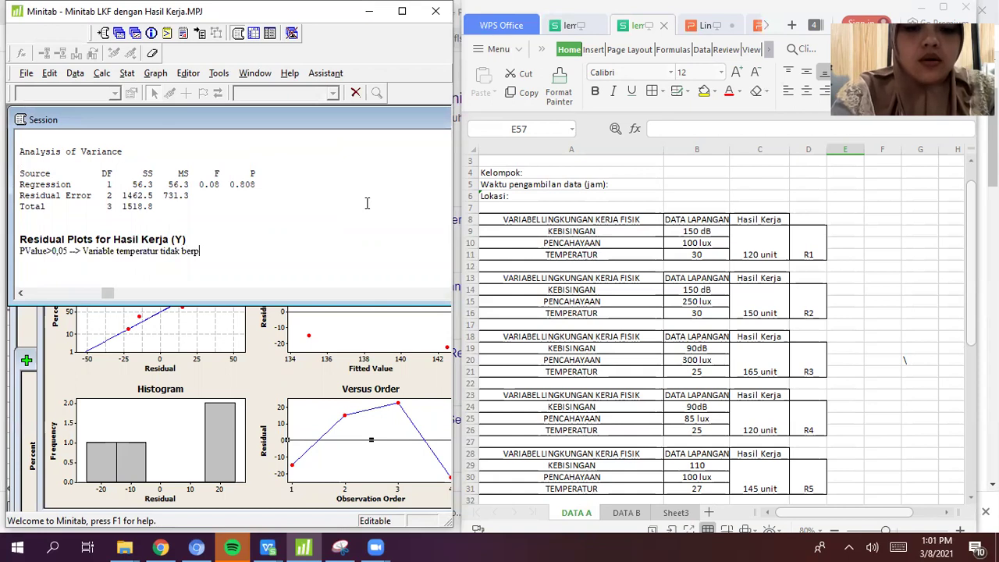
type("engaruh terhas")
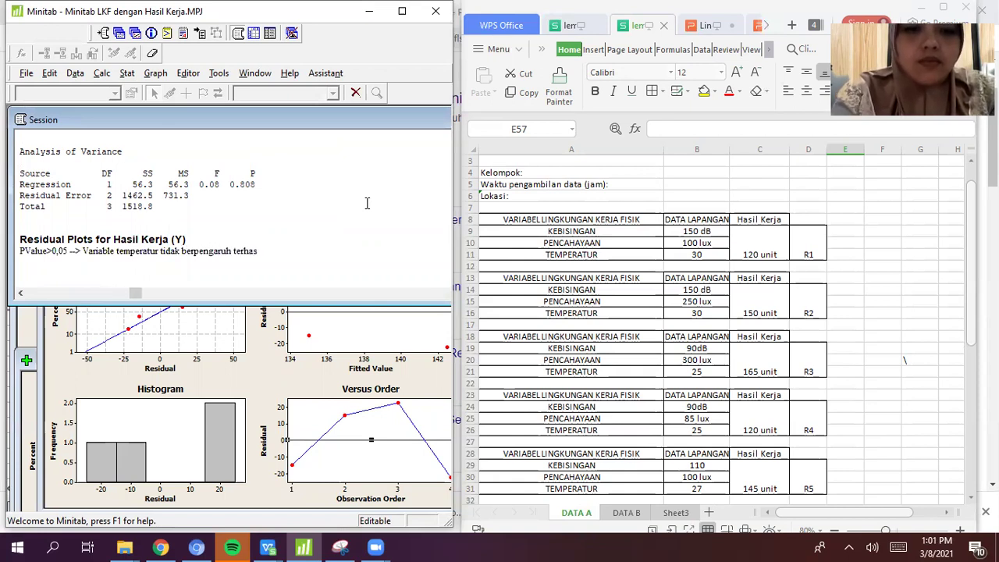
key("BackSpace")
type("dap hasil kerja")
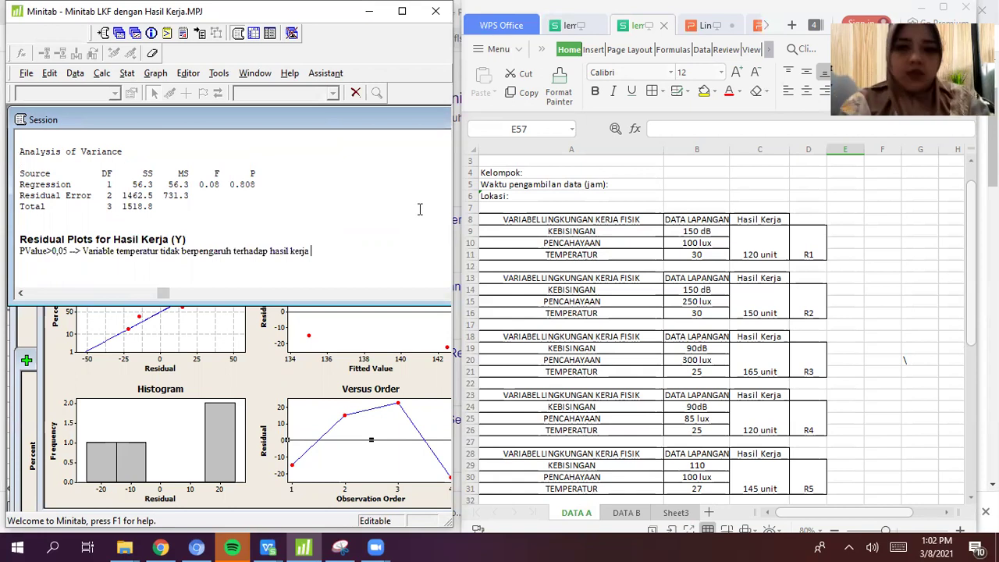
left_click(728, 185)
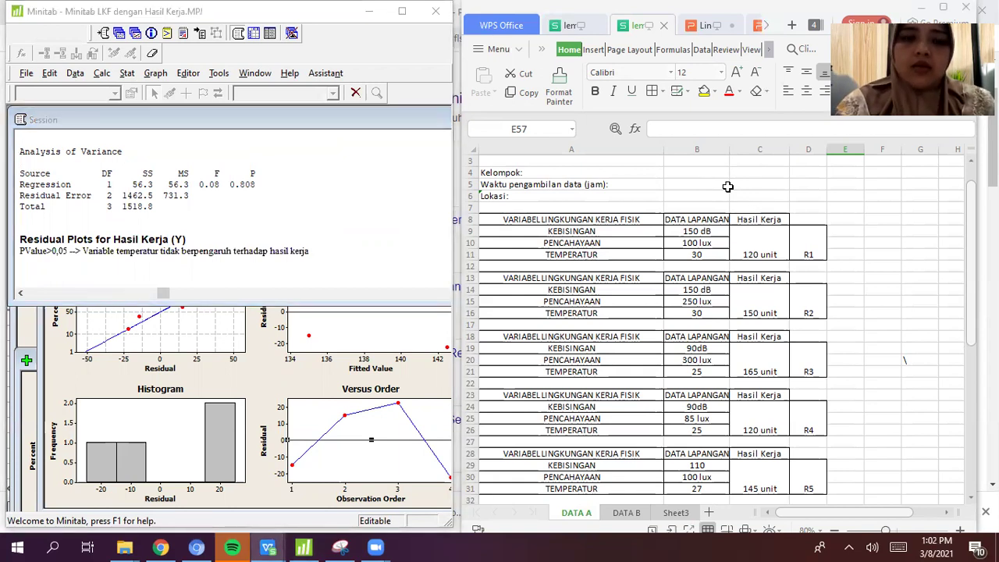
left_click(728, 186)
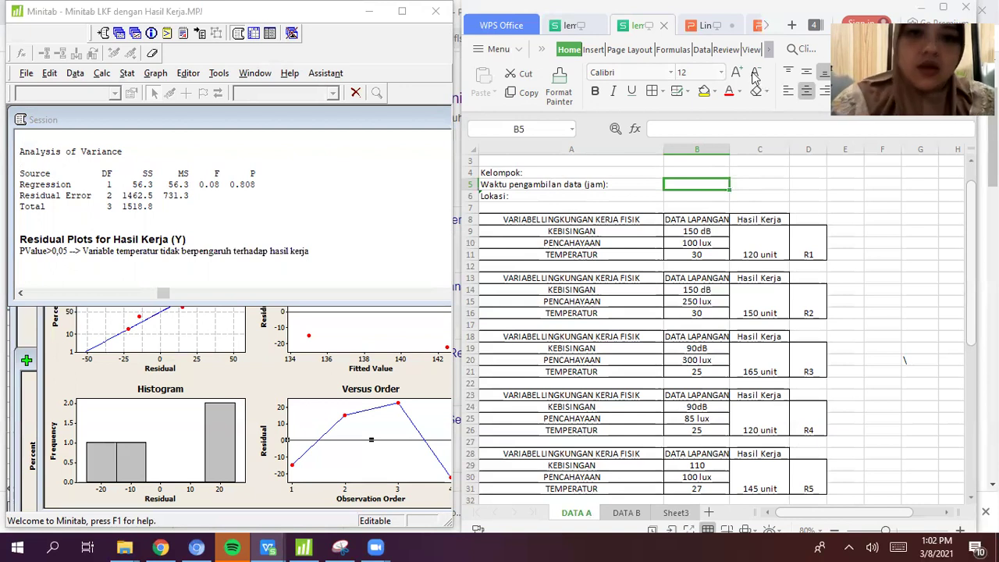
left_click(334, 184)
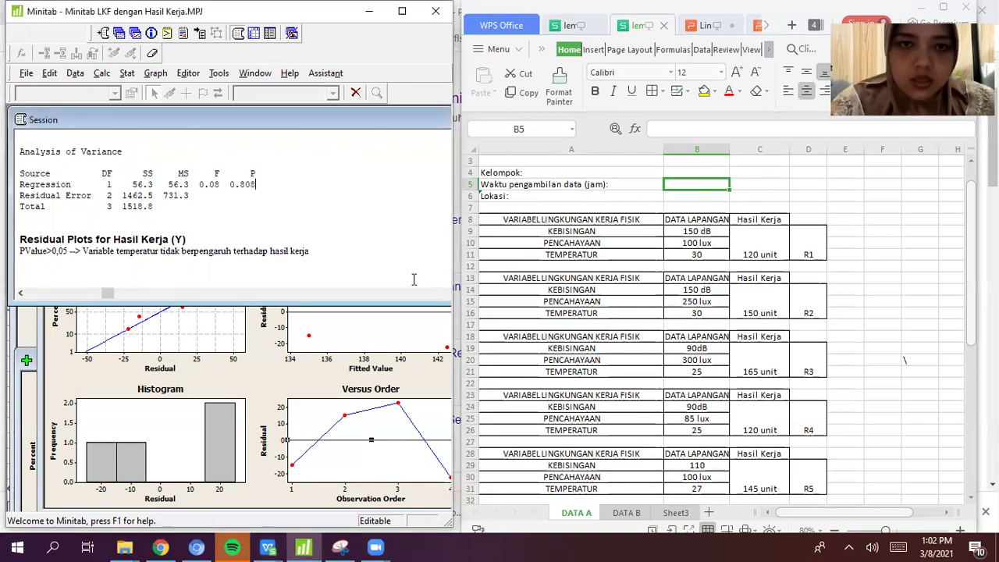
left_click(373, 38)
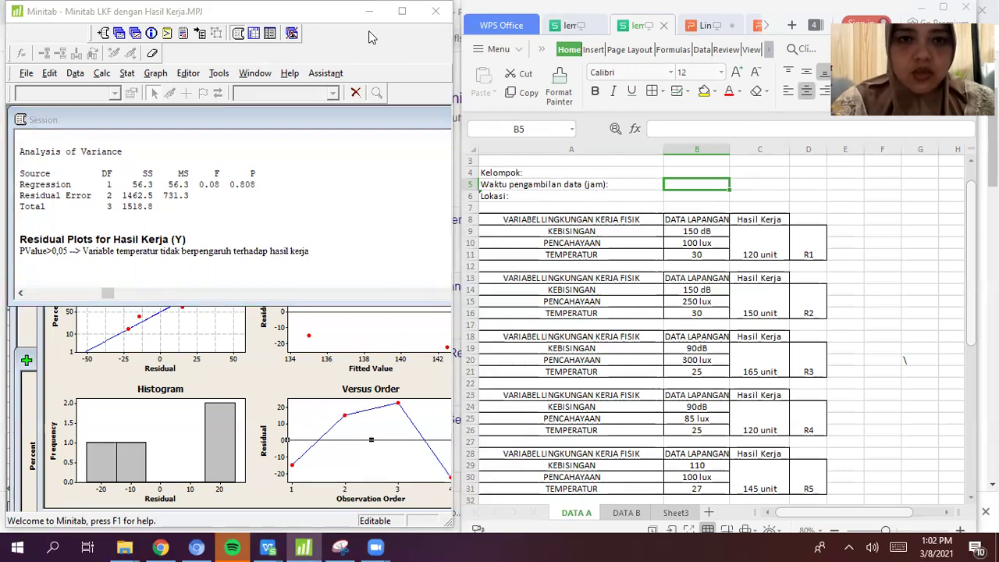